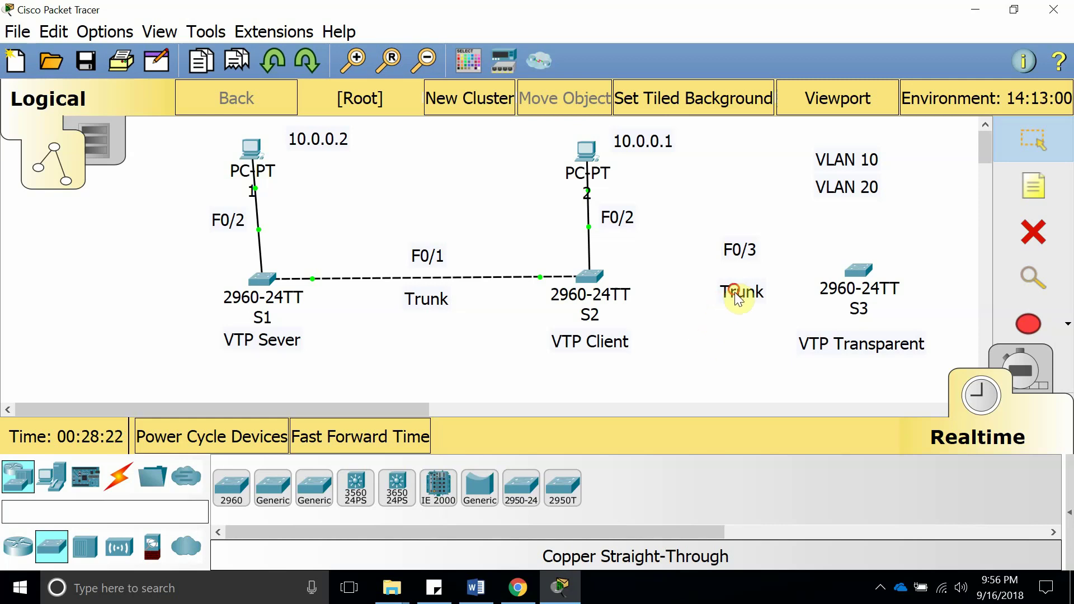
- Reposition the F0/3, Trunk and VTP Transparent notes beside switch S3
left_click_drag(733, 292, 731, 302)
left_click_drag(739, 250, 732, 244)
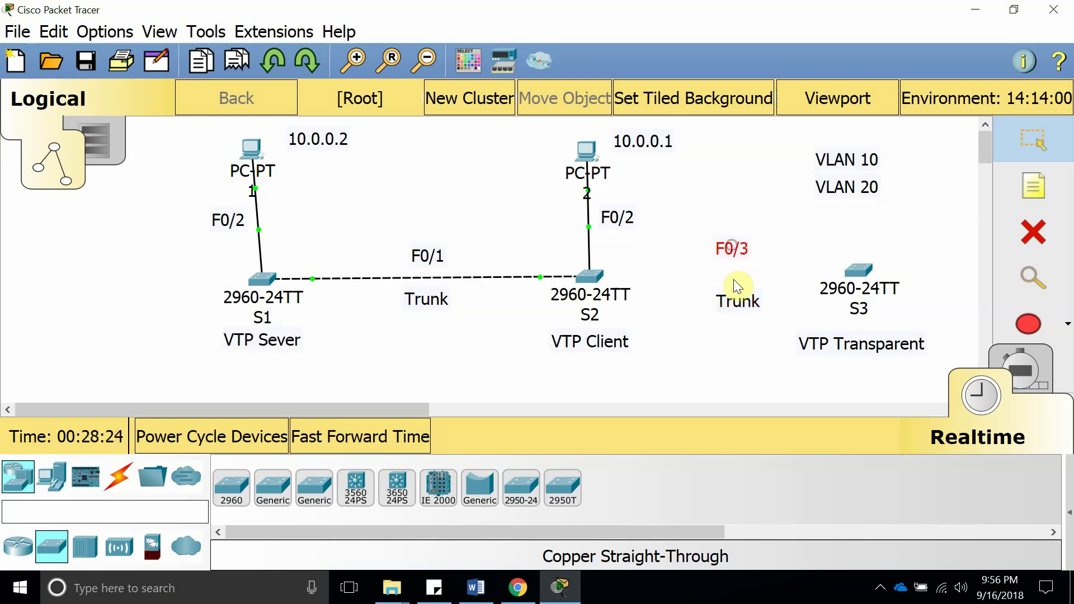
left_click_drag(736, 300, 727, 309)
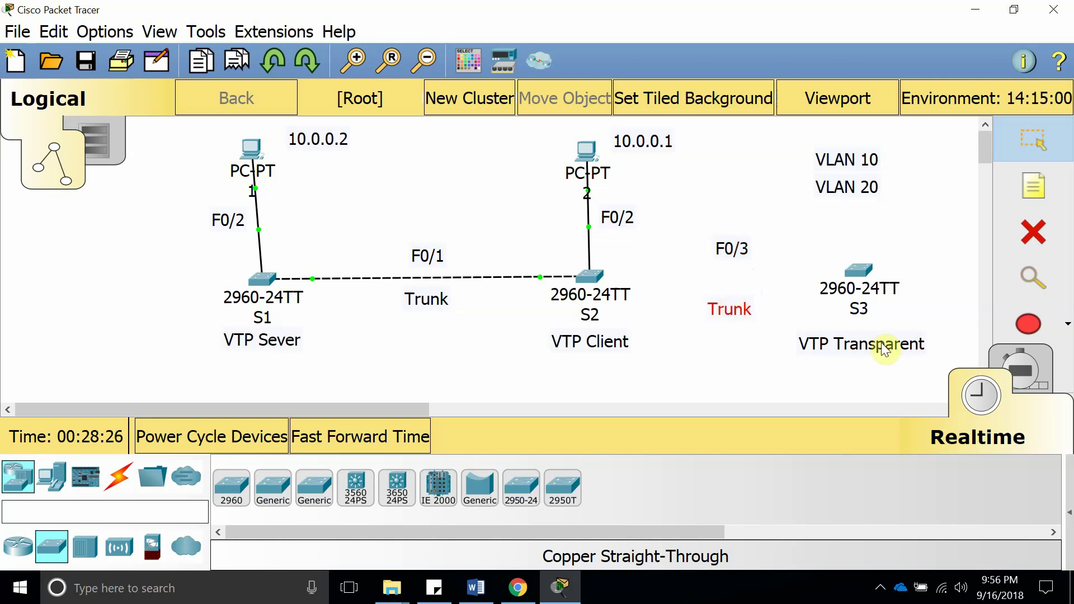
mouse_move(884, 349)
left_mouse_down()
mouse_move(884, 327)
mouse_move(884, 340)
left_mouse_up()
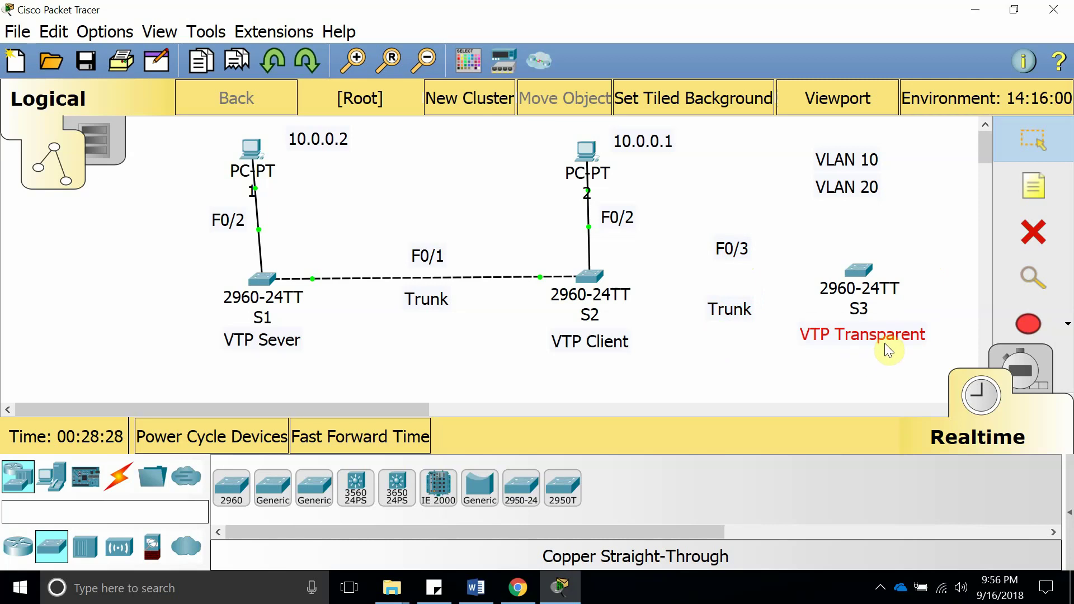
- Open the ccdtt.com VTP article and highlight key phrases in the Transparent mode description
left_click(517, 587)
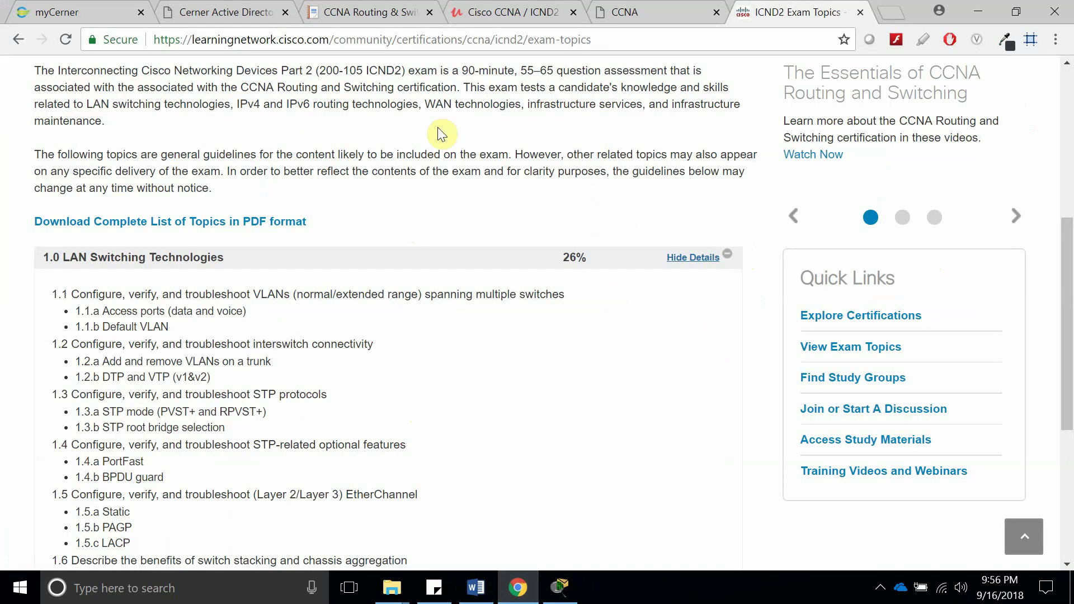
left_click(645, 8)
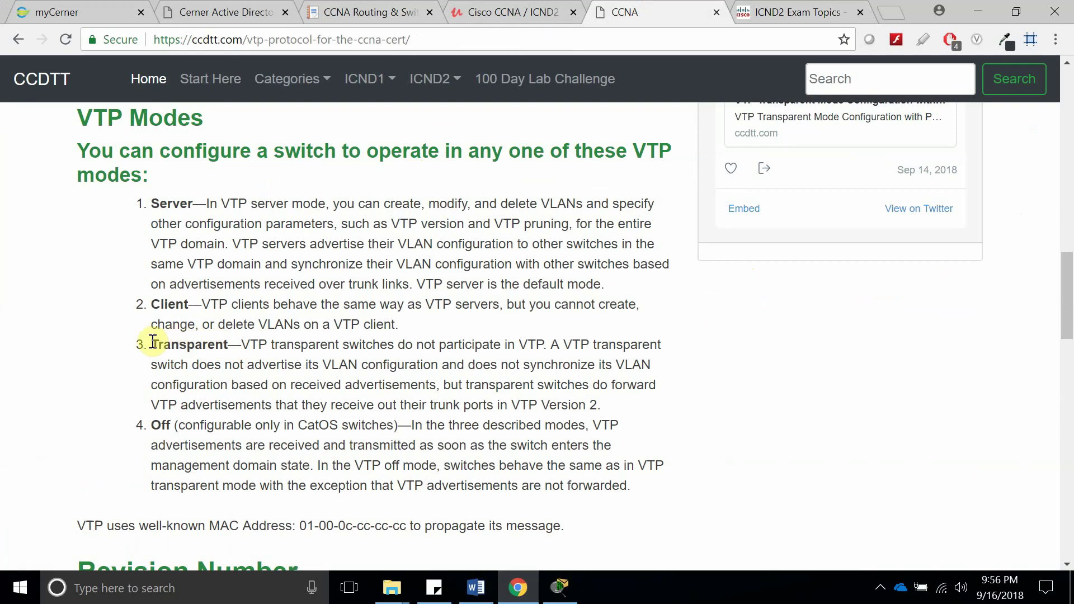
left_click_drag(153, 341, 241, 344)
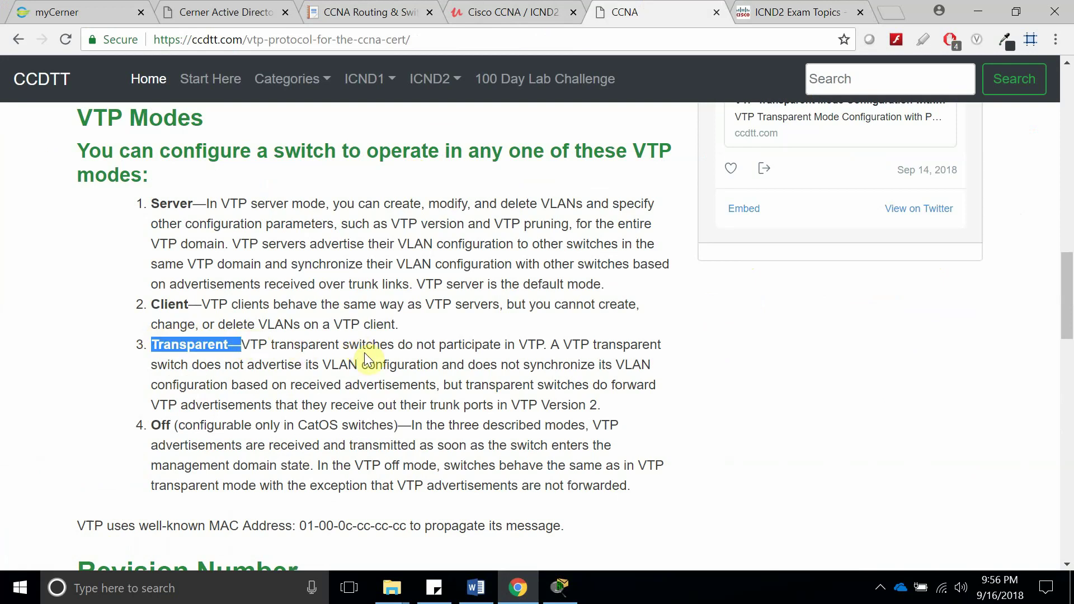
double_click(530, 343)
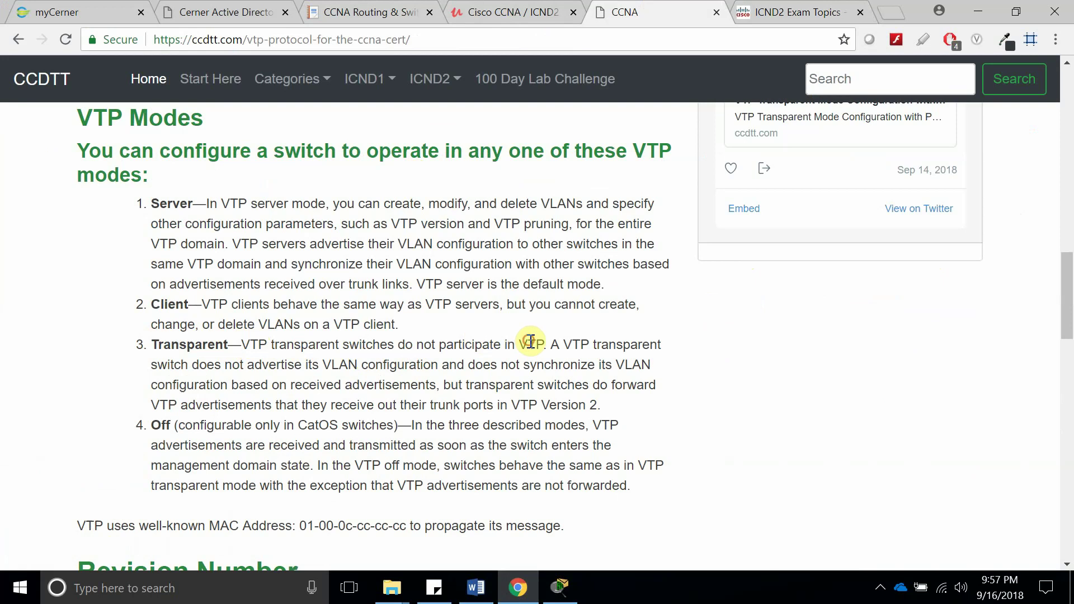
double_click(288, 343)
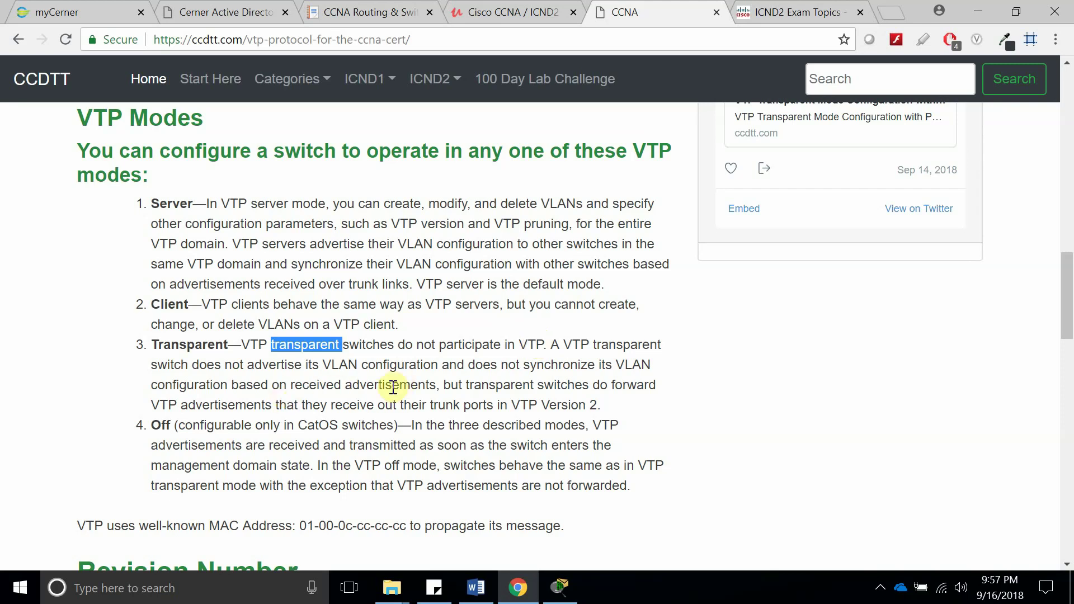
left_click_drag(441, 384, 655, 386)
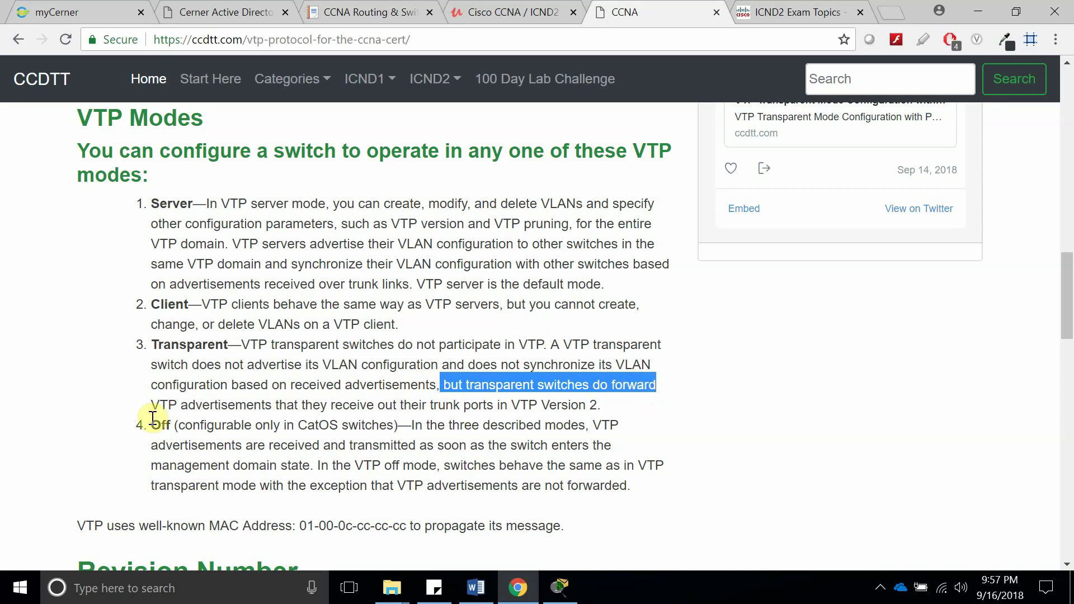
left_click_drag(152, 404, 185, 406)
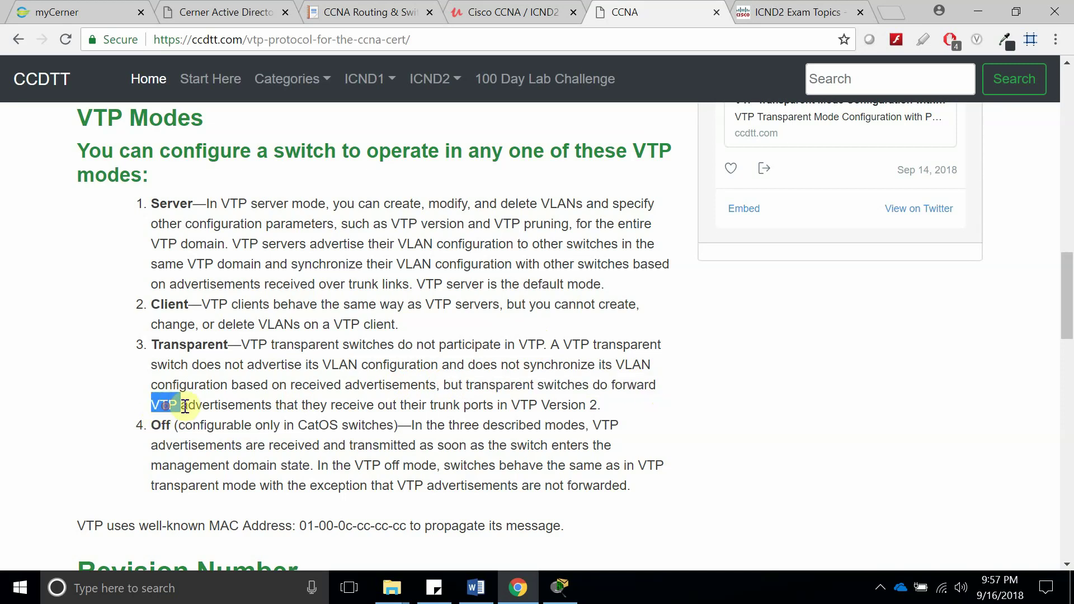
double_click(216, 408)
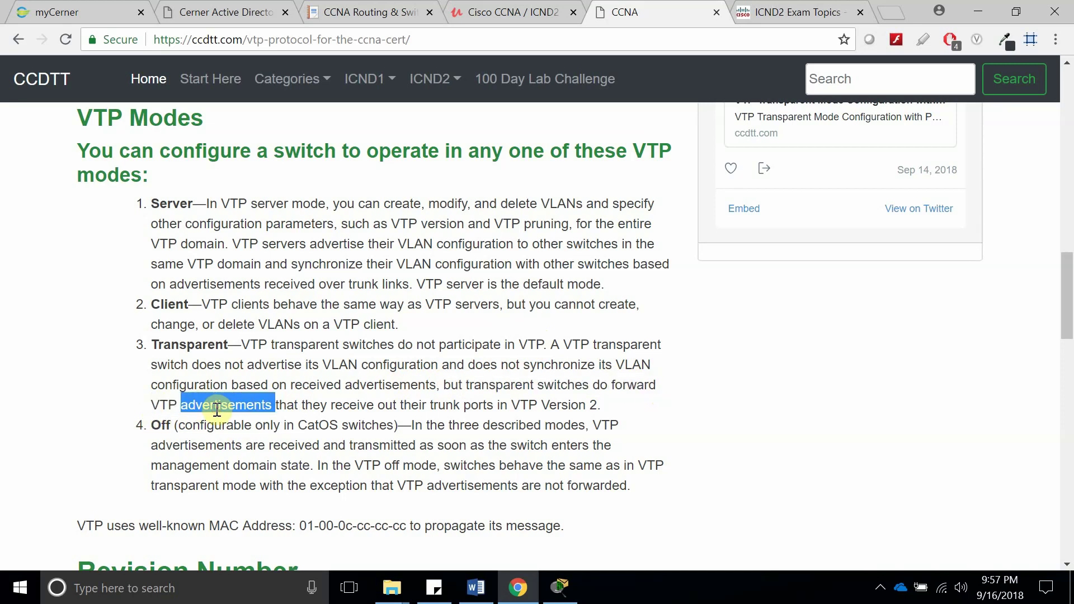
double_click(289, 406)
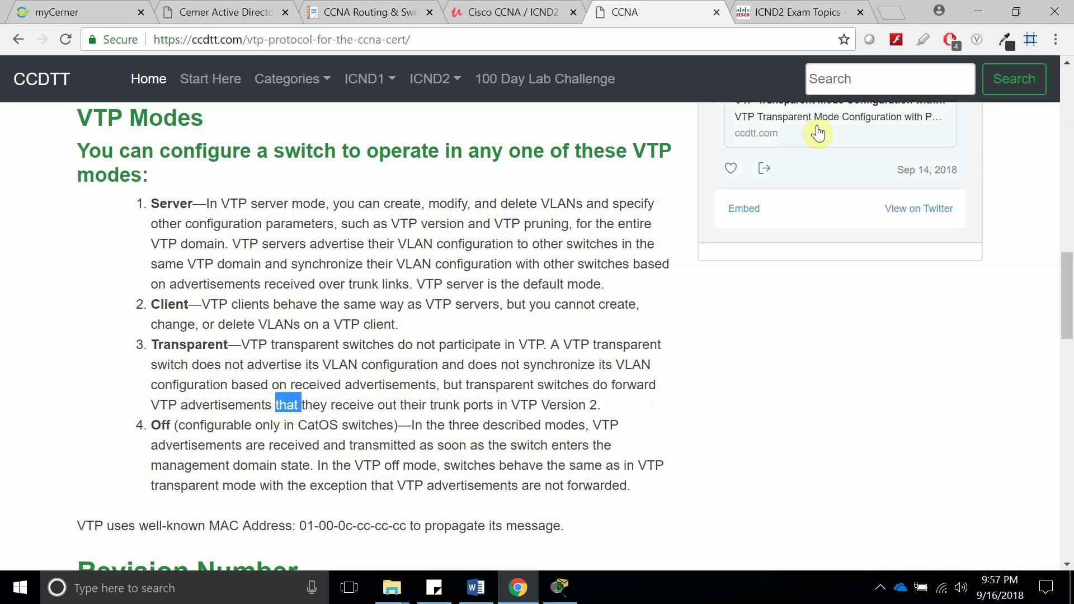
- Return to the topology and settle S3 above its label, with the VTP Transparent note beside it
left_click(977, 11)
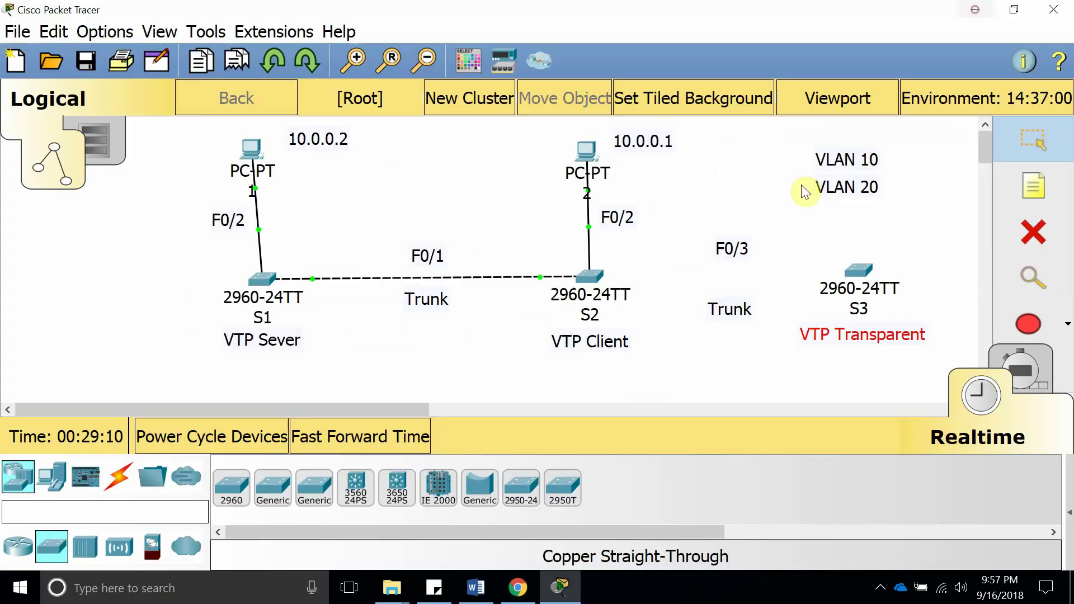
left_click_drag(848, 260, 856, 269)
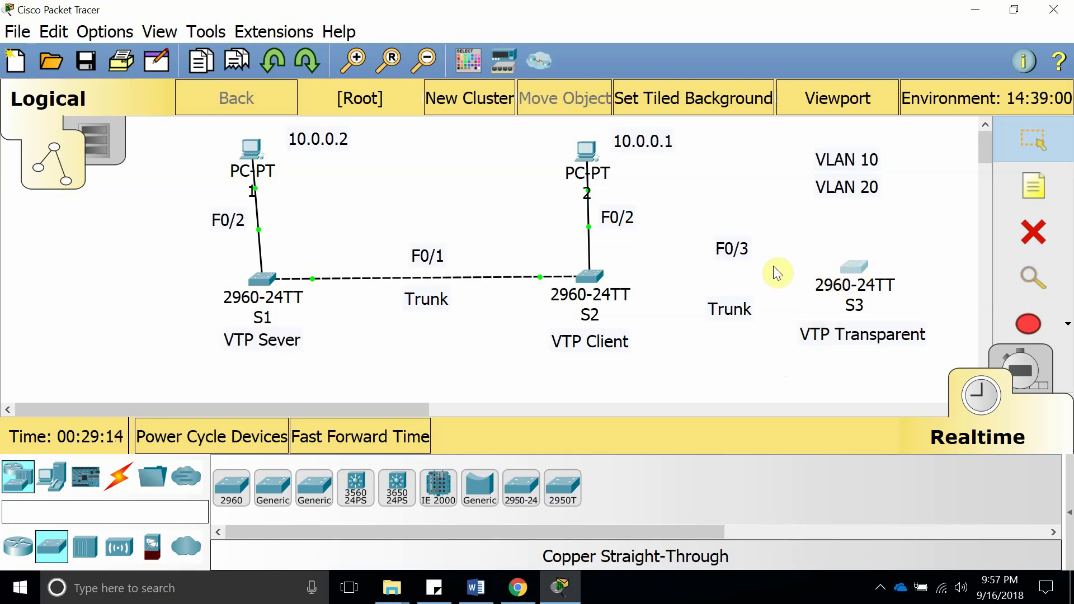
left_click_drag(849, 266, 844, 260)
left_click_drag(865, 340, 859, 337)
left_click_drag(852, 263, 857, 266)
- Open S3's device window full screen on its Config tab
left_click(864, 268)
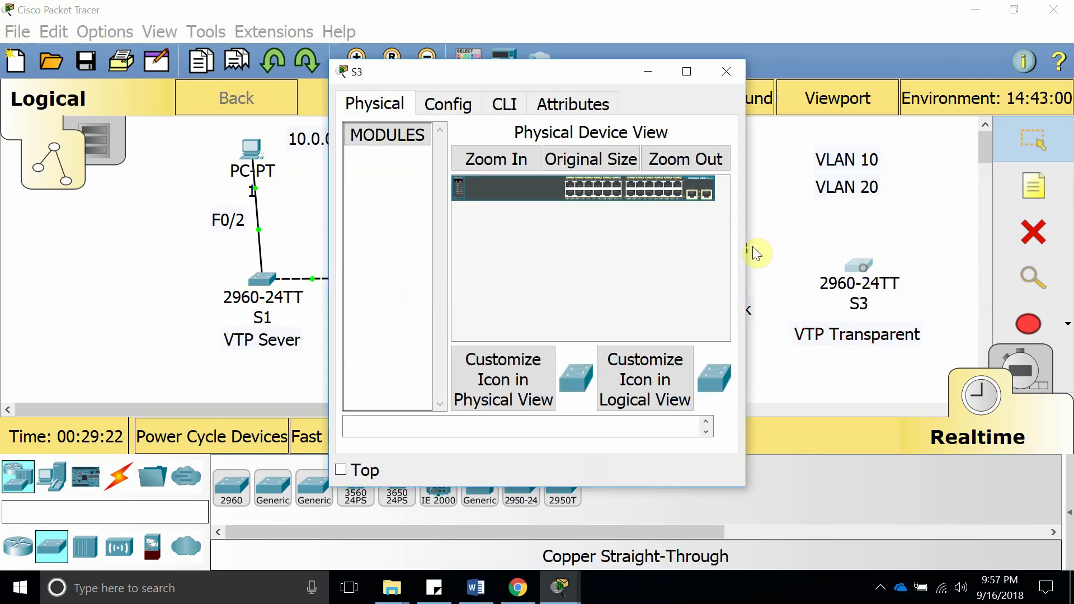
left_click(686, 71)
left_click(144, 46)
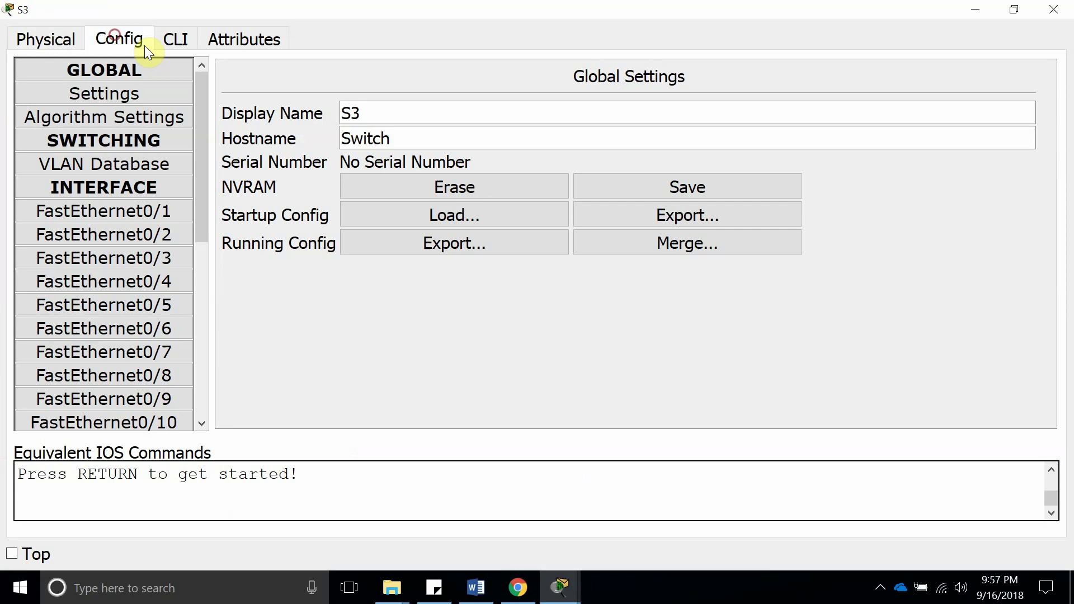
- In S3's CLI, enter global configuration mode and set the hostname to S3
left_click(180, 46)
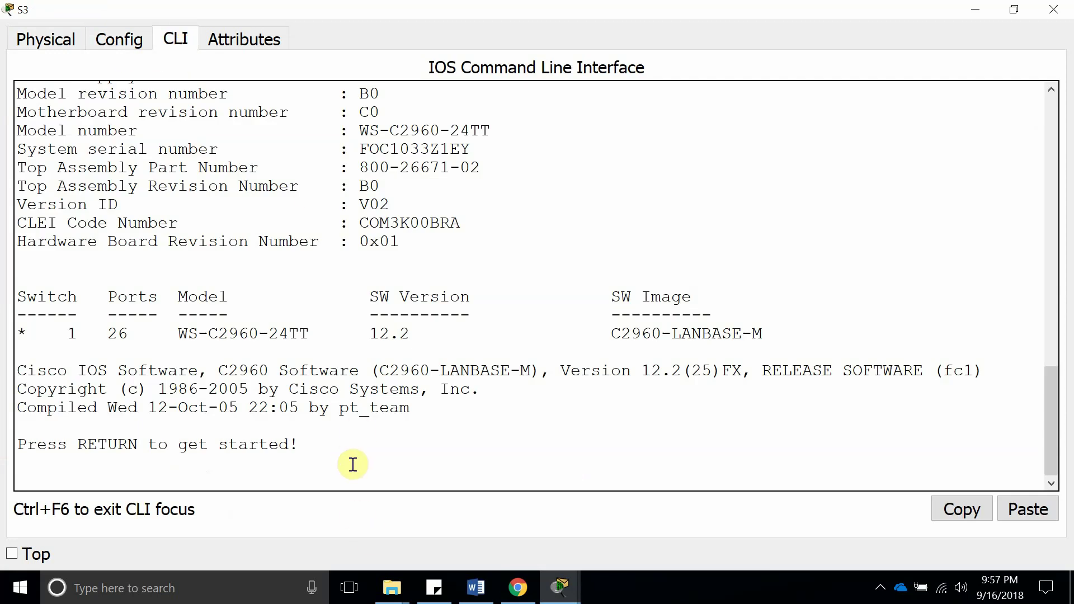
key("Return")
key("Return")
type("enable")
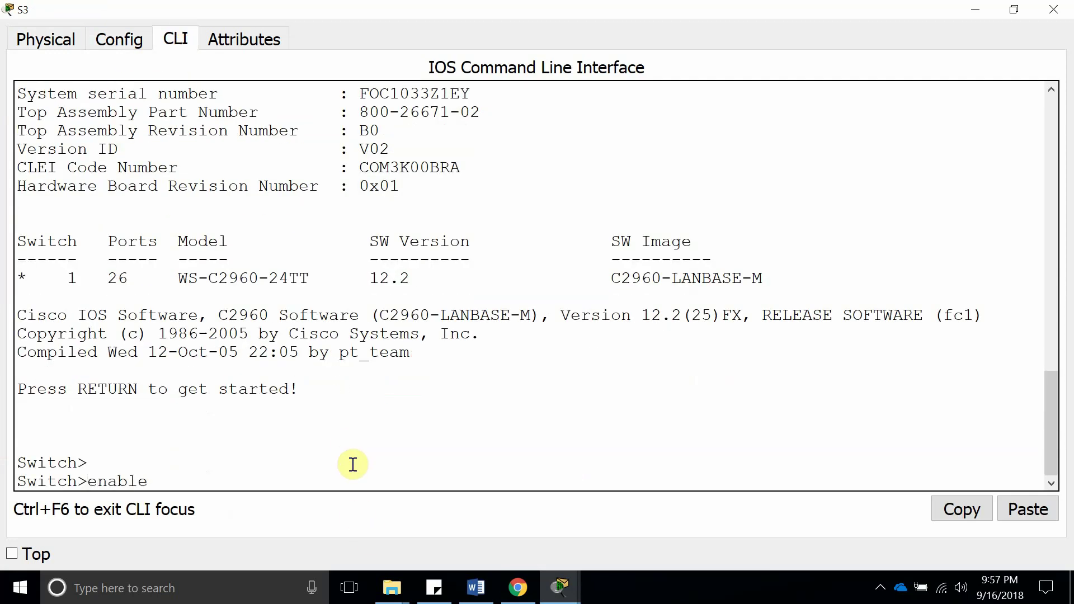
key("Return")
type("config t")
key("Return")
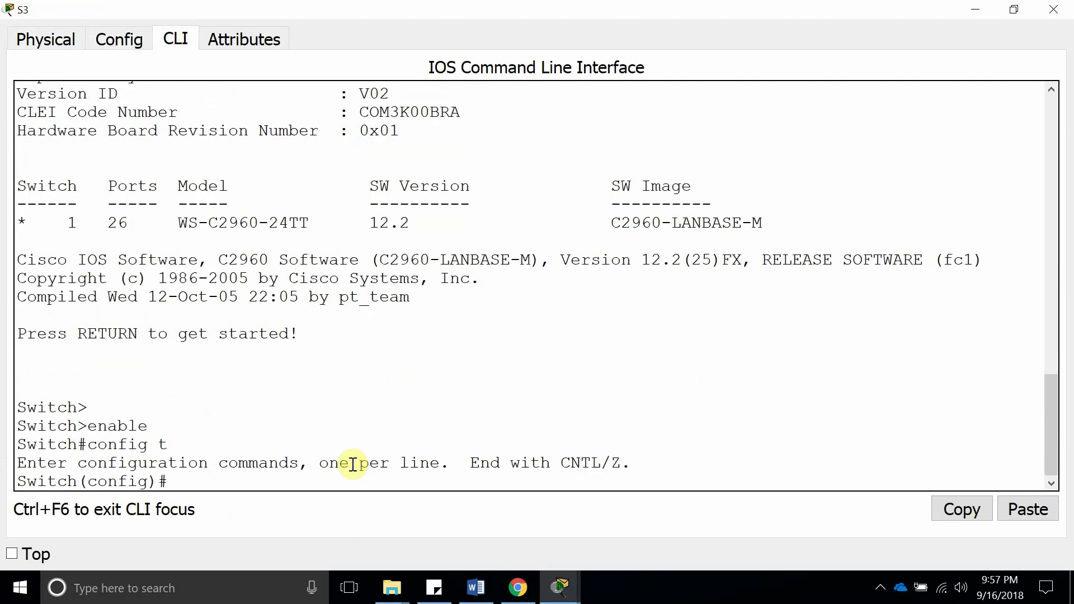
key("Return")
type("host")
key("Tab")
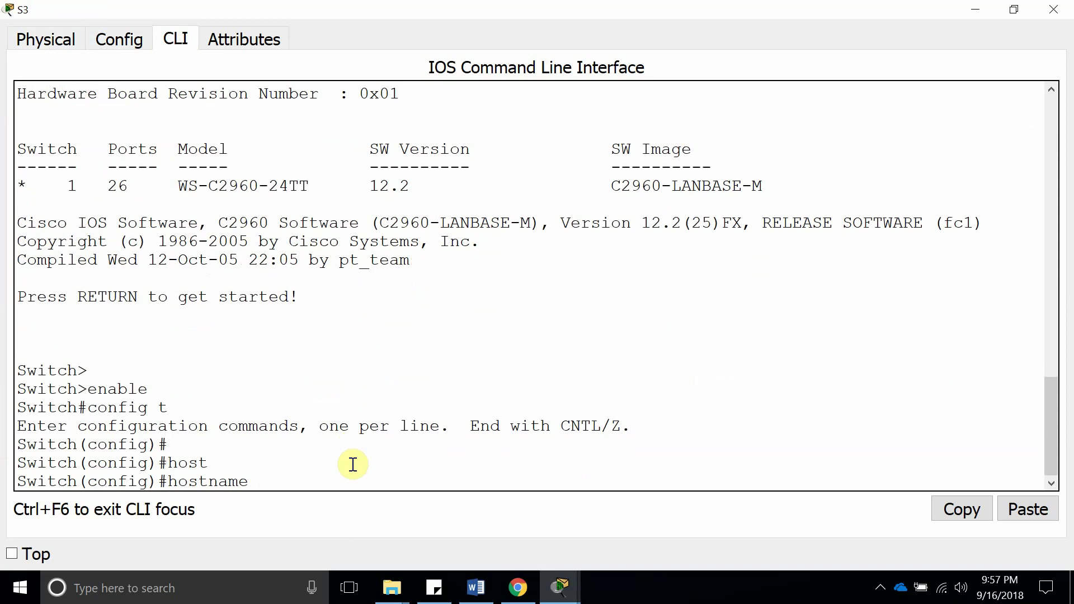
type("S3")
key("Return")
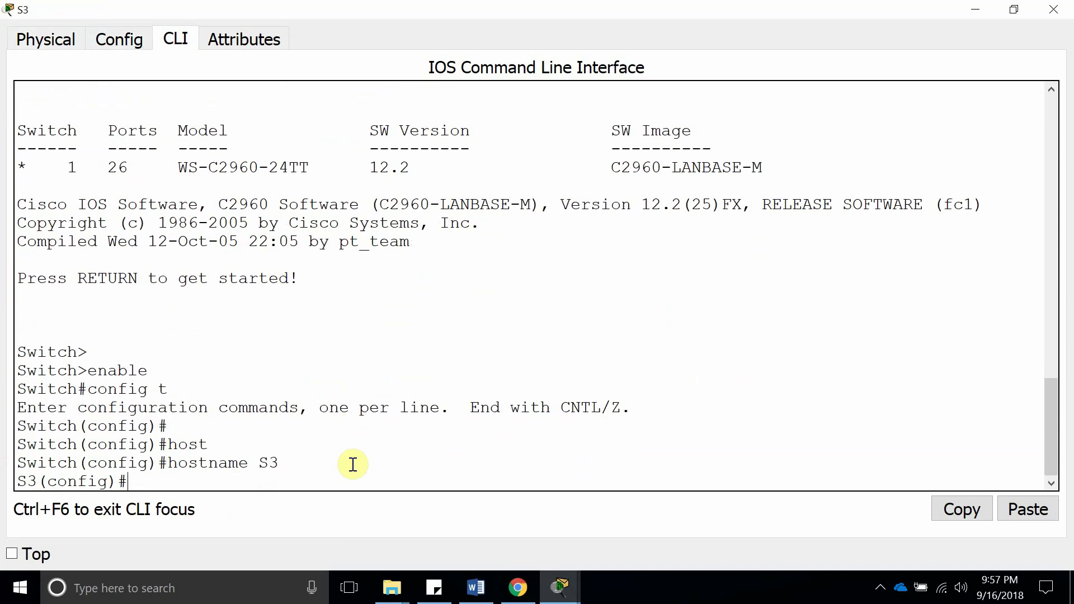
- Run vtp mode transparent and check the IOS confirmation line
type("vt")
key("Tab")
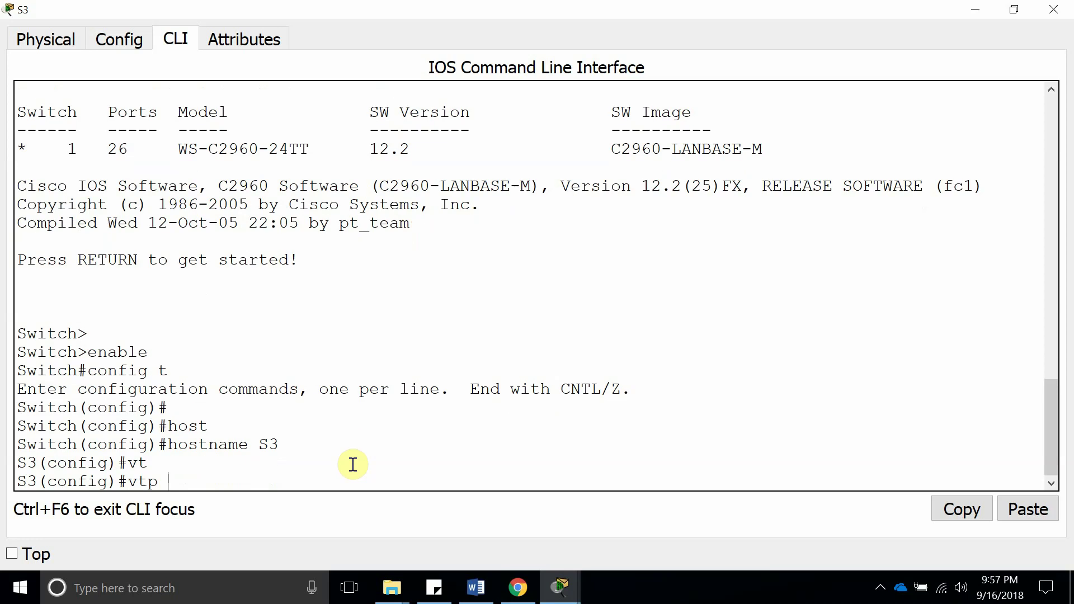
type("mo")
key("Tab")
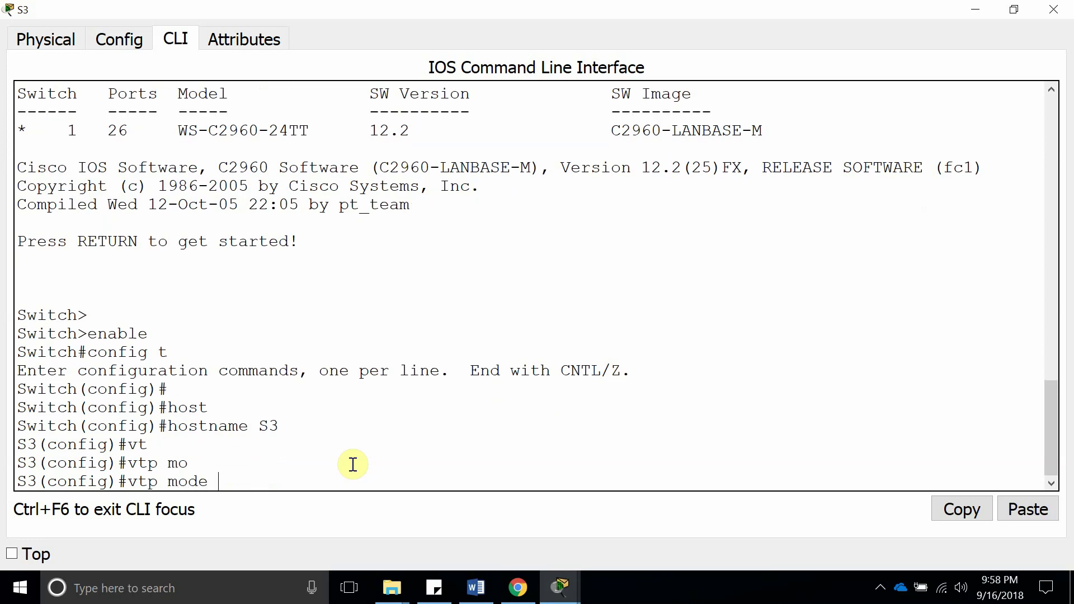
type("tra")
key("Tab")
key("Return")
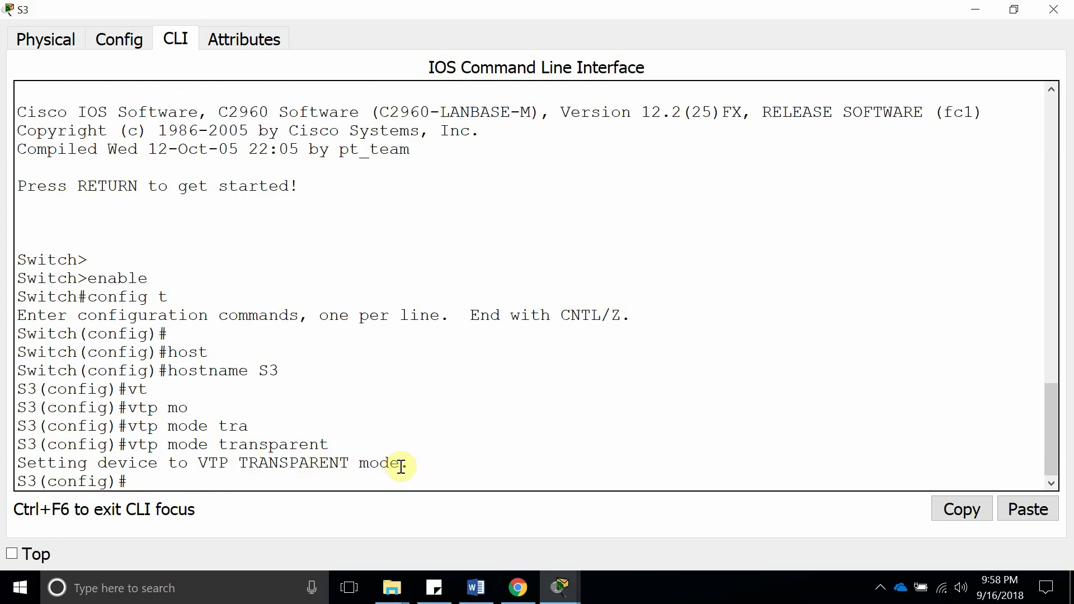
left_click_drag(398, 464, 12, 463)
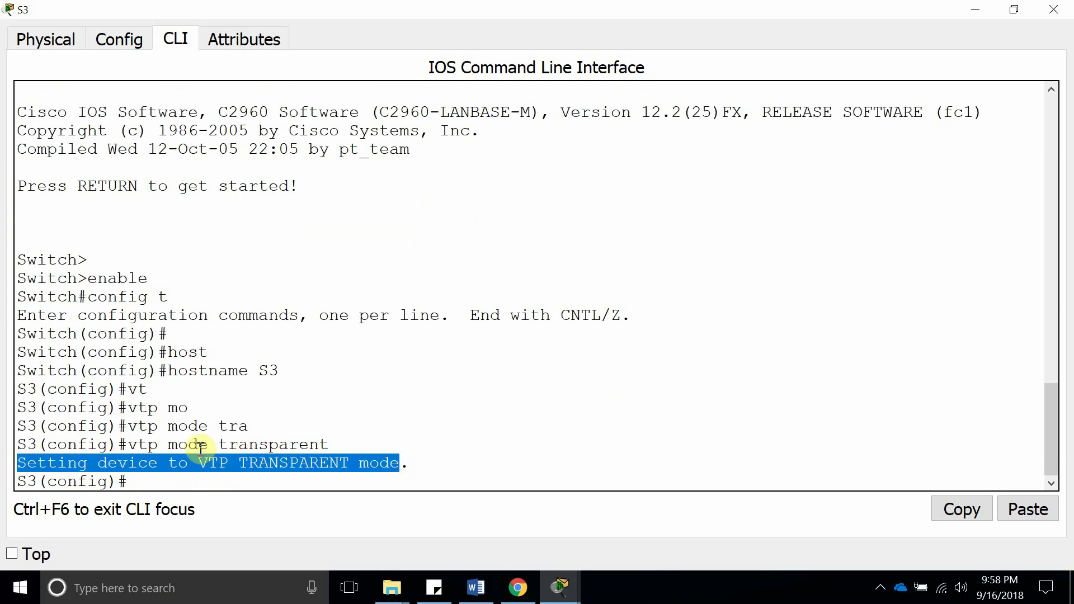
left_click(169, 484)
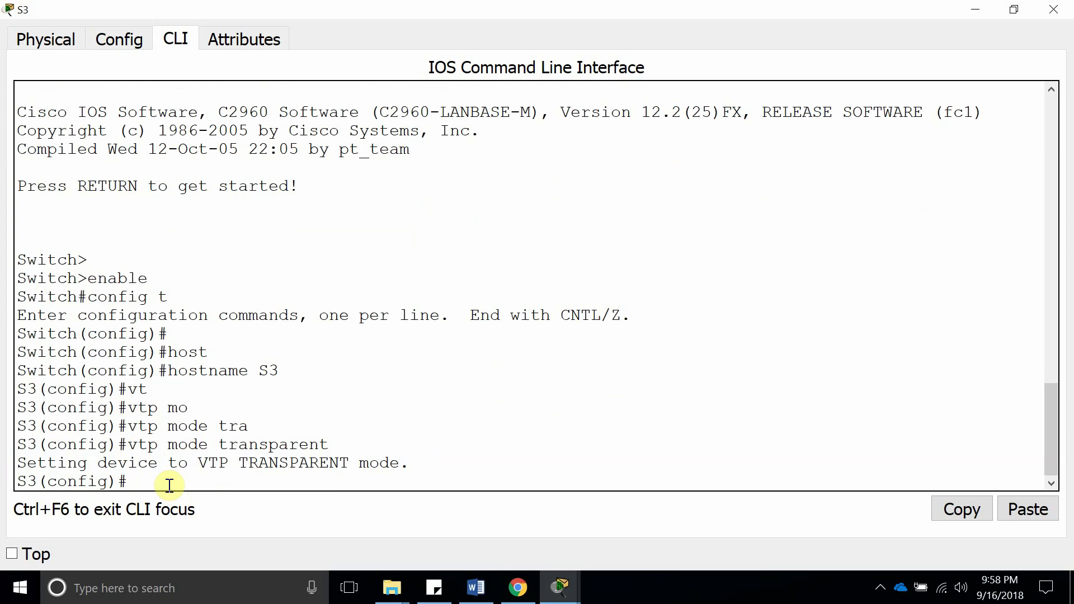
- Run vtp domain cisco on S3, confirming the domain changed from NULL to cisco
type("vt")
key("Tab")
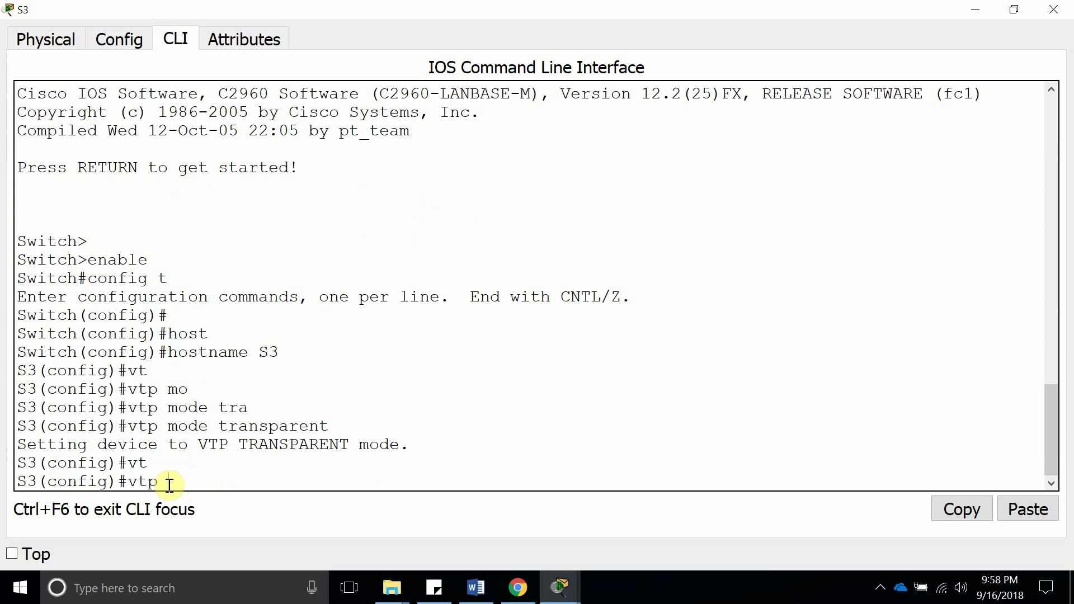
type("do")
key("Tab")
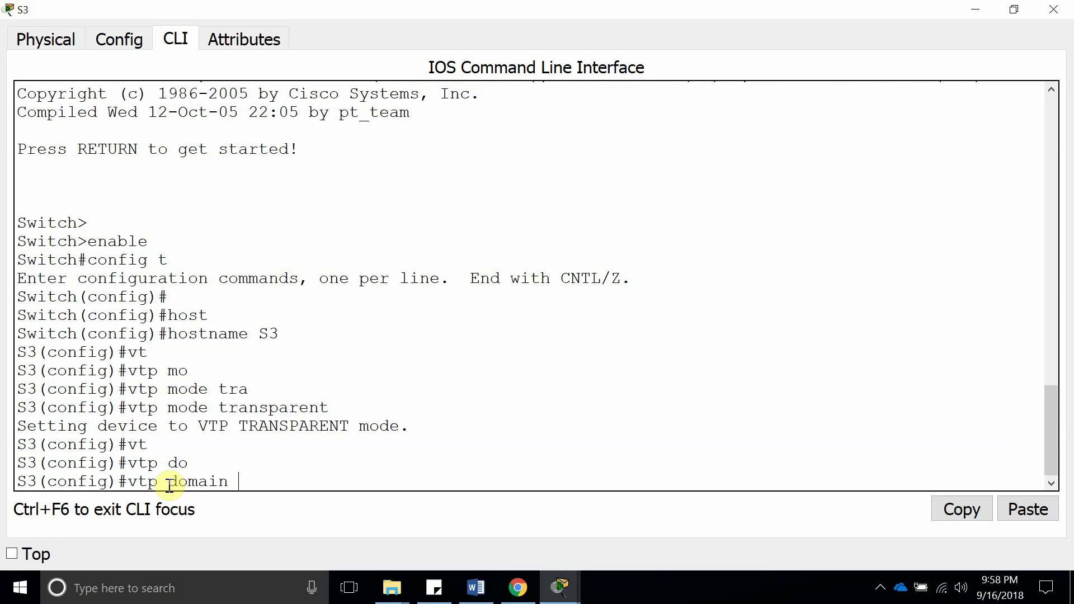
type("cisco")
key("Return")
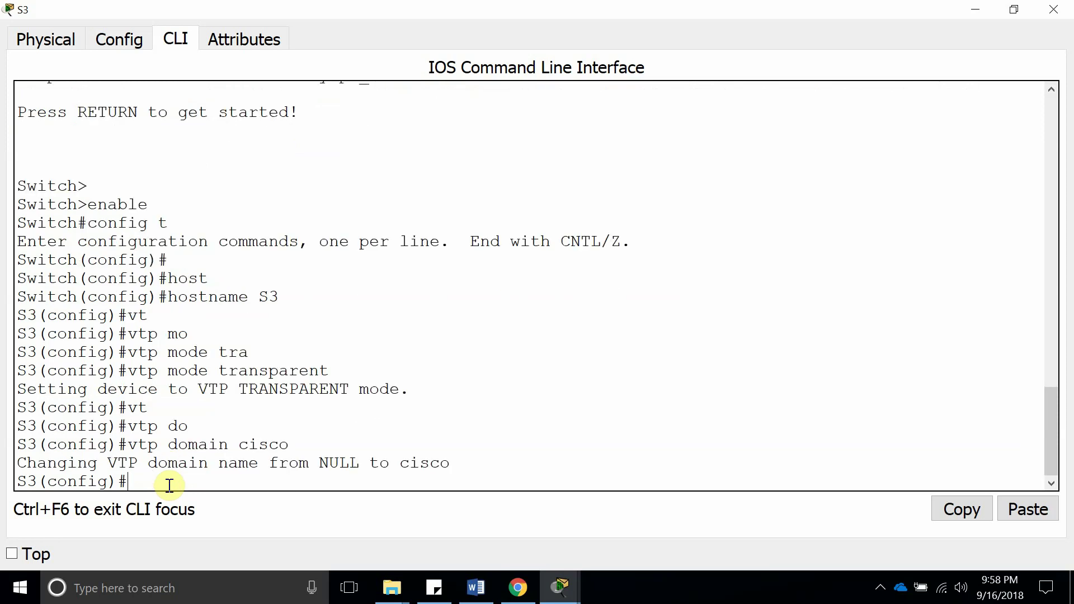
double_click(339, 463)
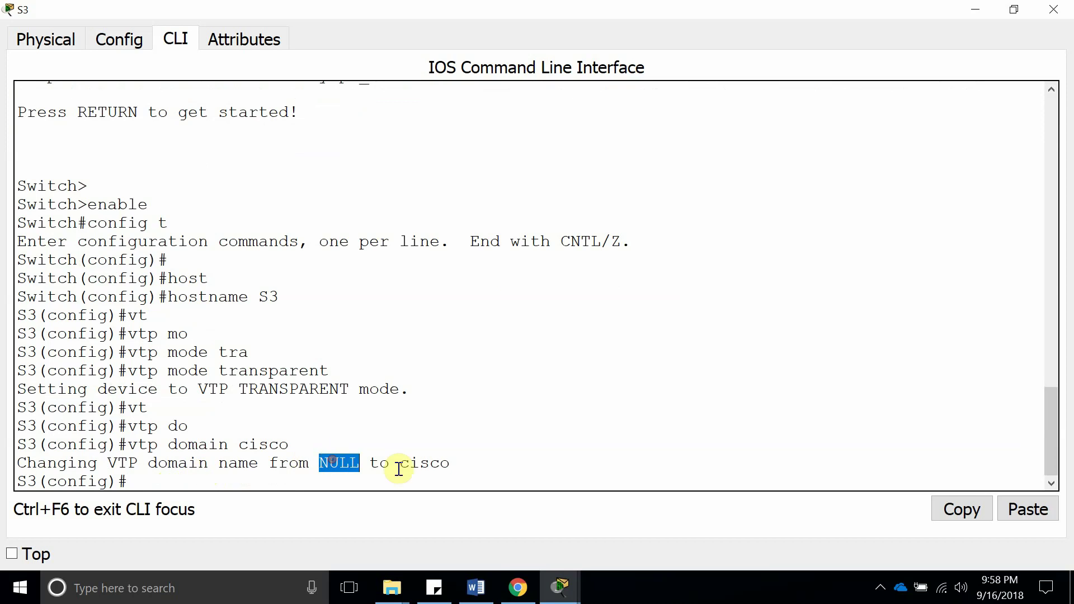
double_click(428, 463)
left_click(180, 479)
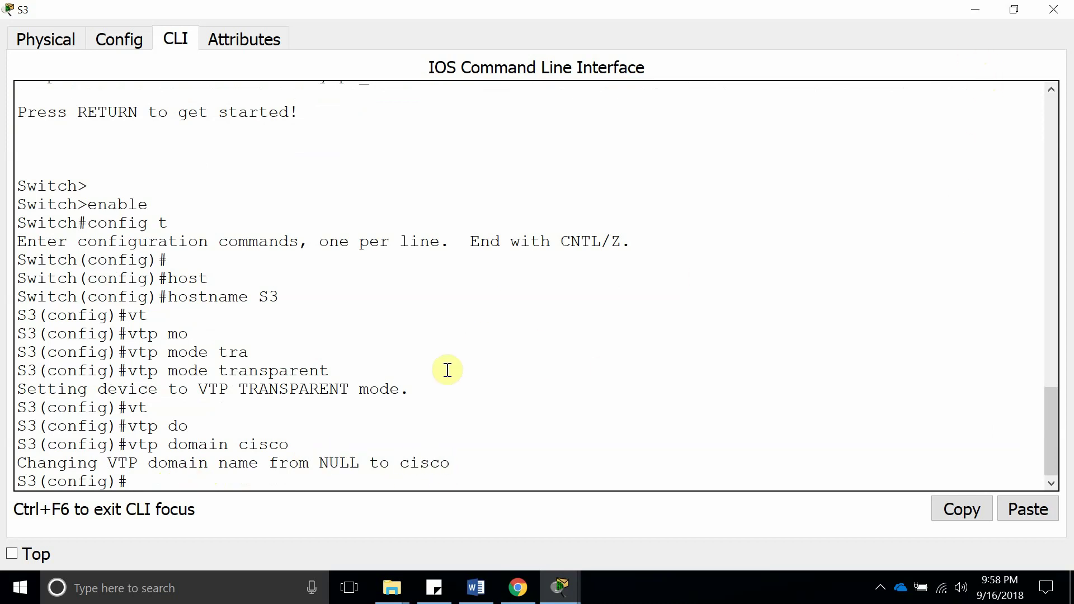
- Apply switchport mode trunk to S3's interface f0/3
type("int")
key("Tab")
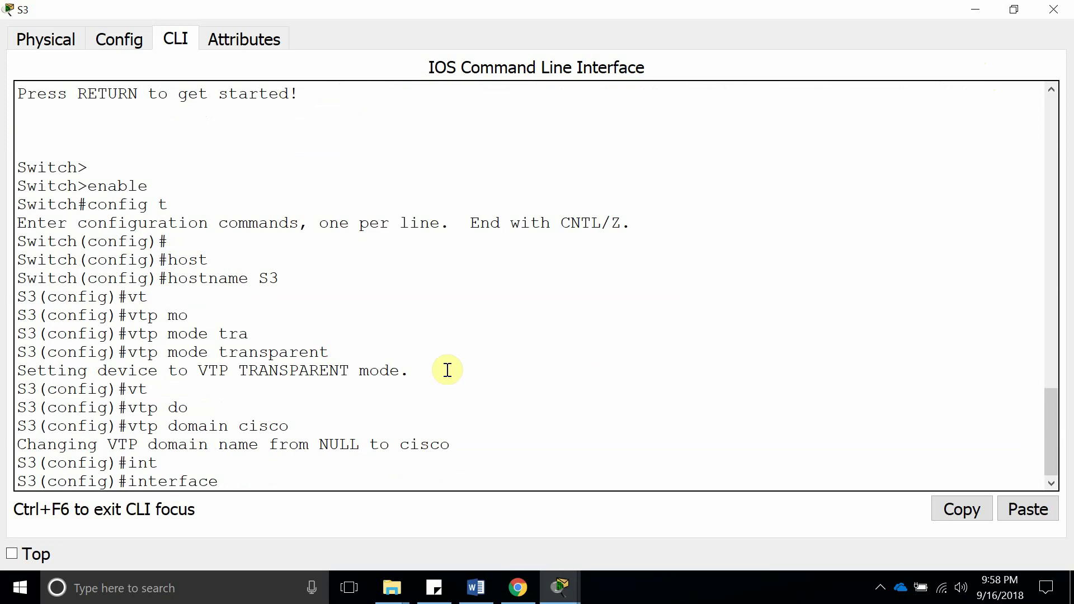
type("f0/3")
key("Return")
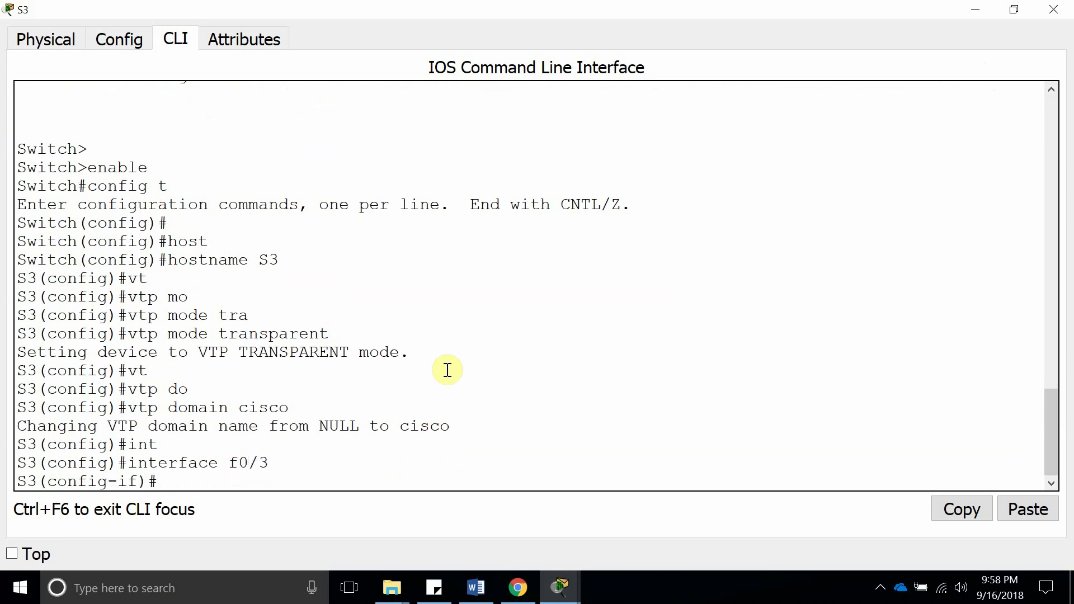
type("swi")
key("Tab")
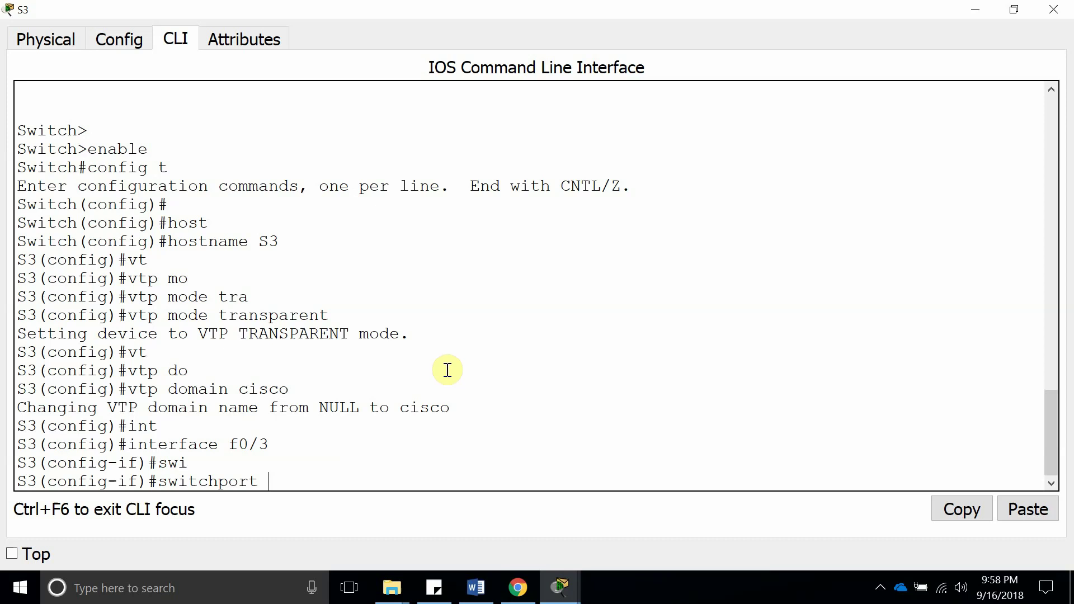
type("mo")
key("Tab")
type("tr")
key("Tab")
key("Return")
key("Return")
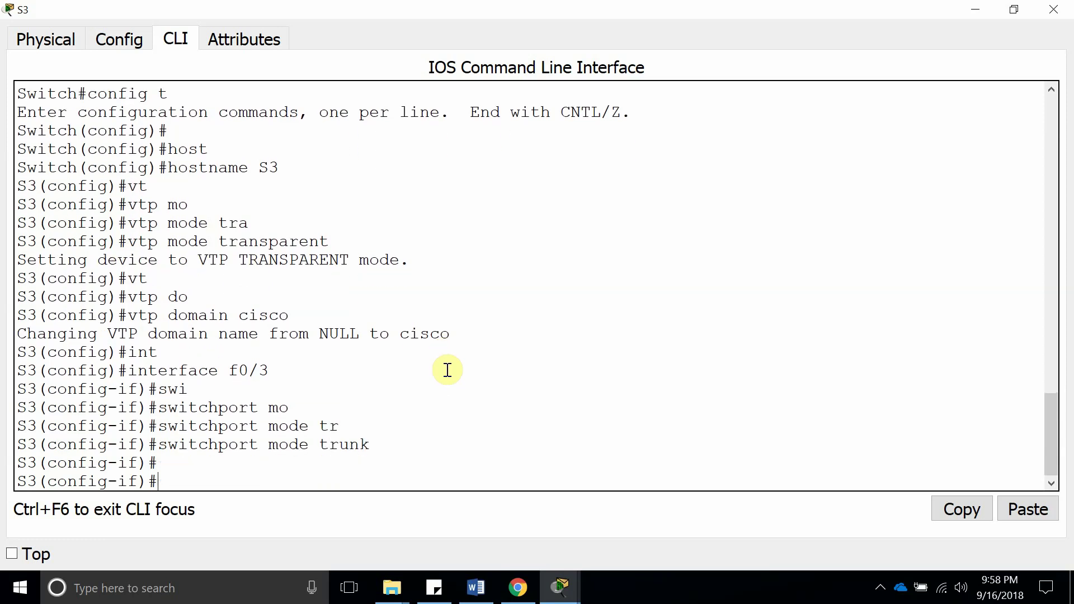
- Link S2 FastEthernet0/3 to S3 FastEthernet0/3 with a copper cross-over cable
left_click(1051, 10)
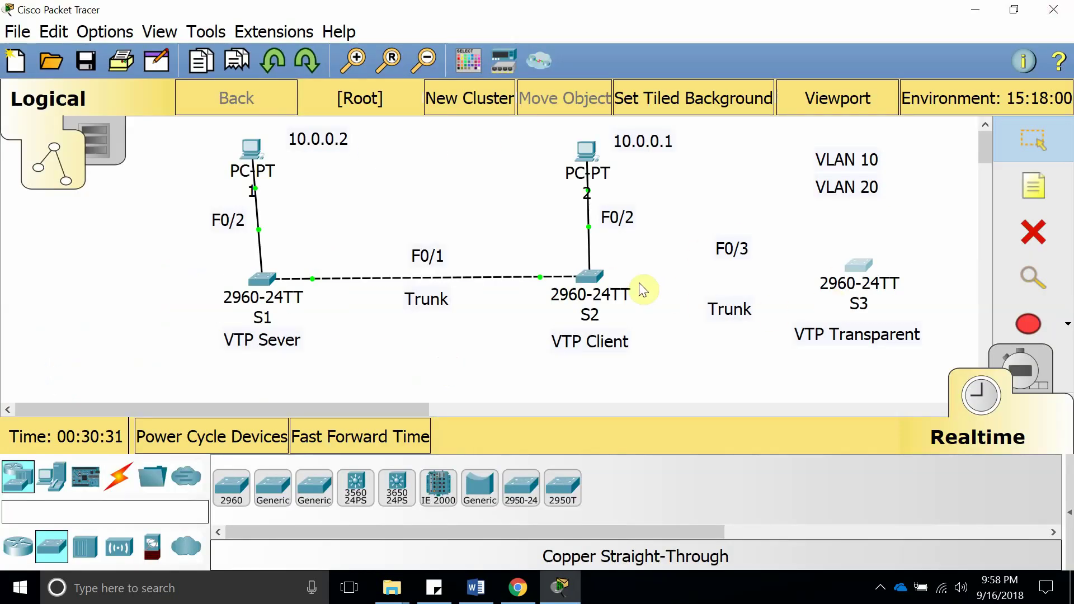
left_click(118, 476)
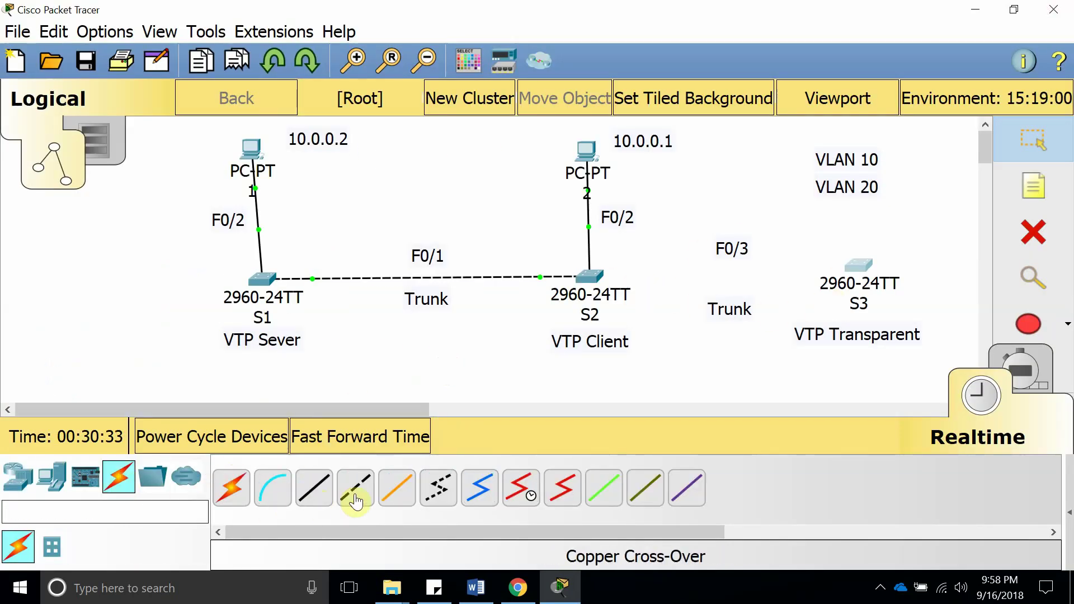
left_click(356, 499)
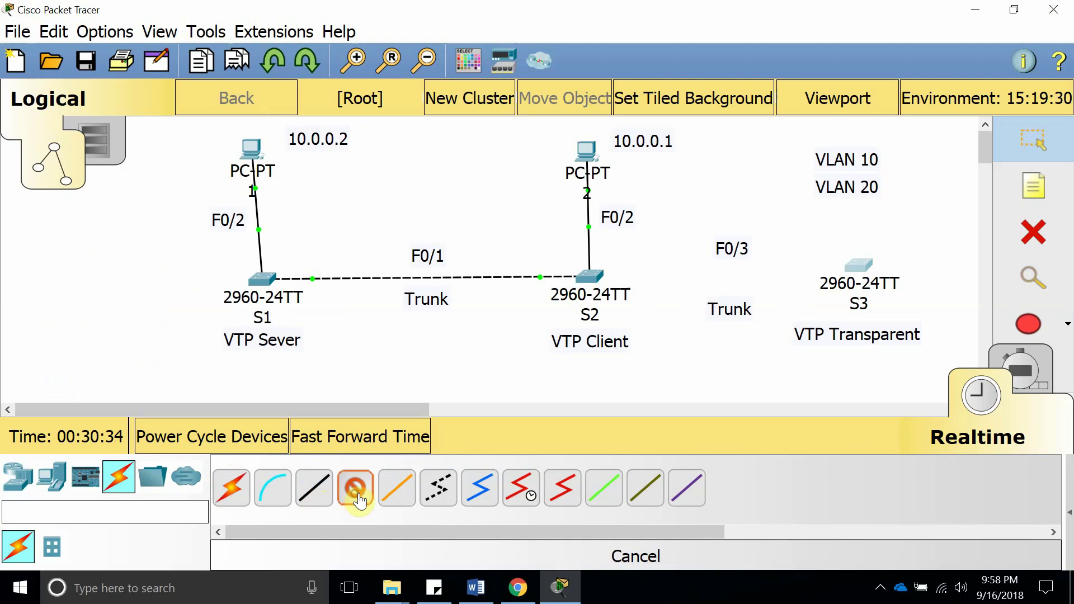
left_click(588, 276)
left_click(676, 45)
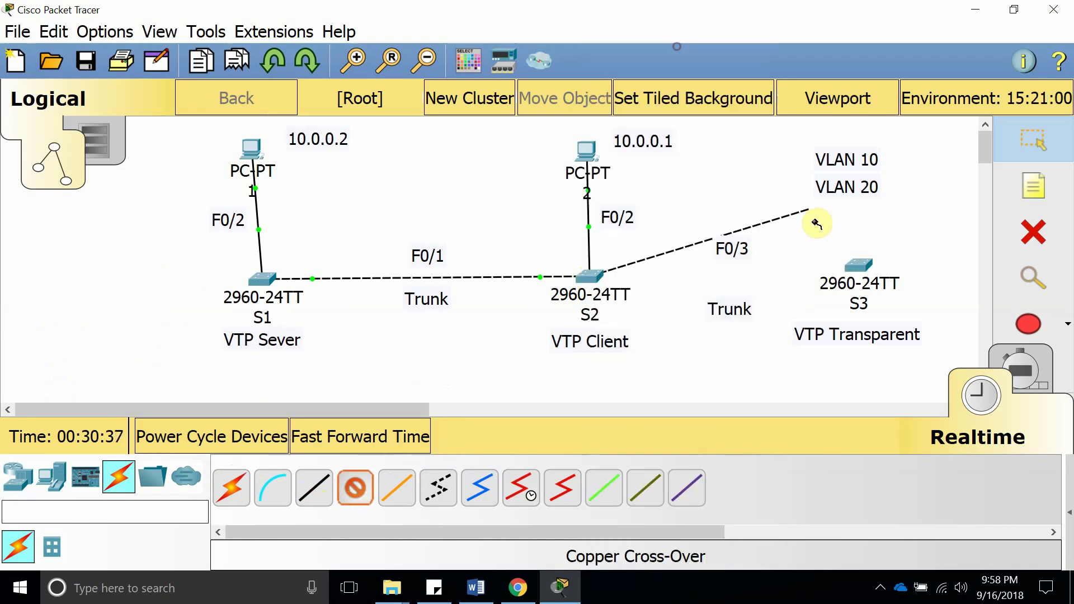
left_click(855, 269)
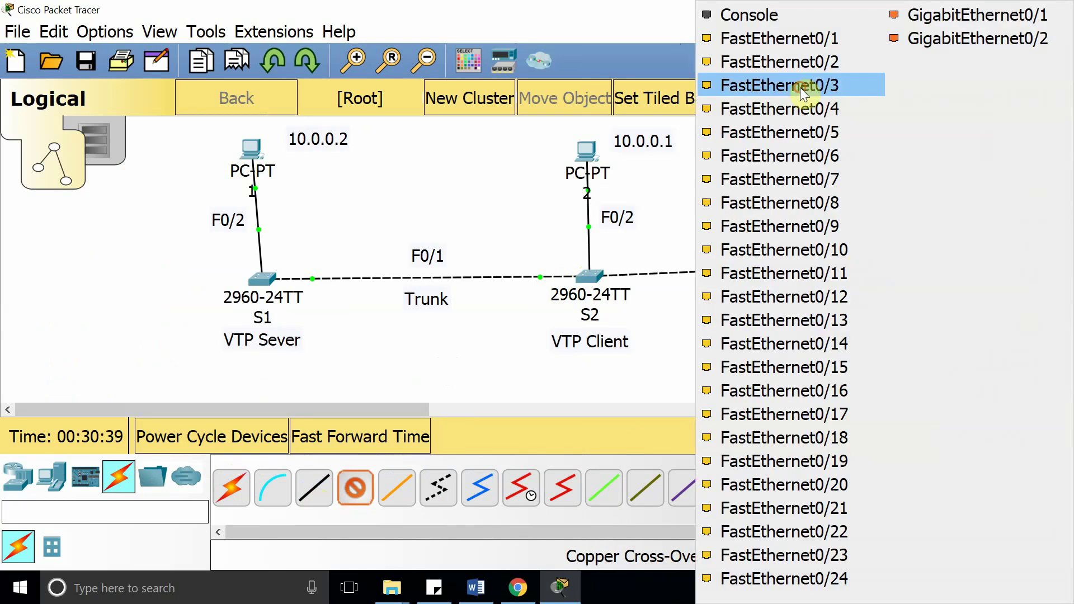
left_click(800, 87)
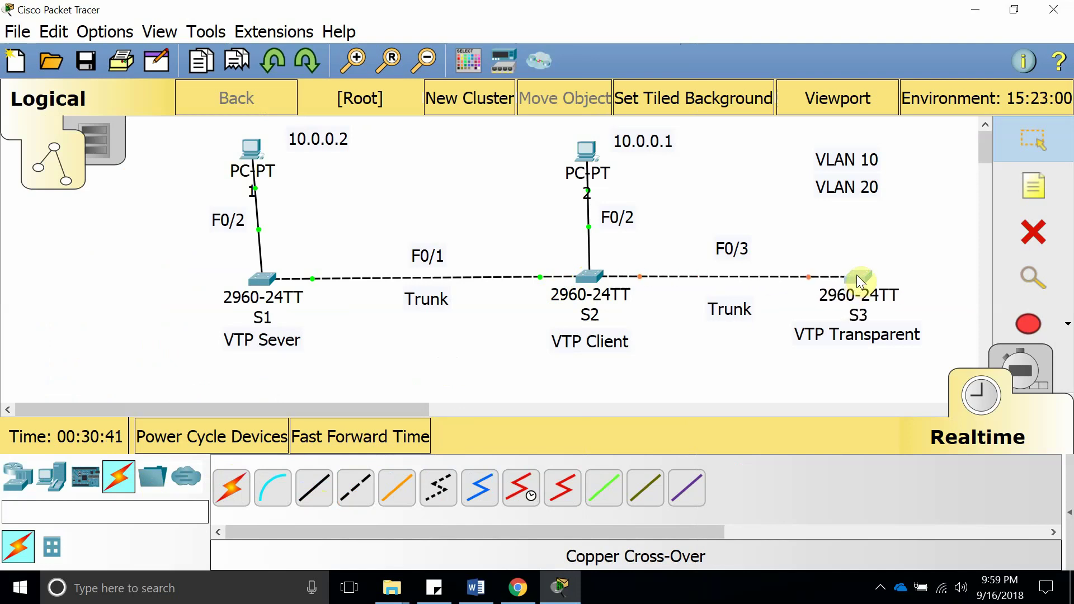
left_click_drag(857, 275, 854, 270)
- Leave configuration mode on S3 and run show vlan brief, finding only VLAN 1 and 1002–1005
left_click(854, 271)
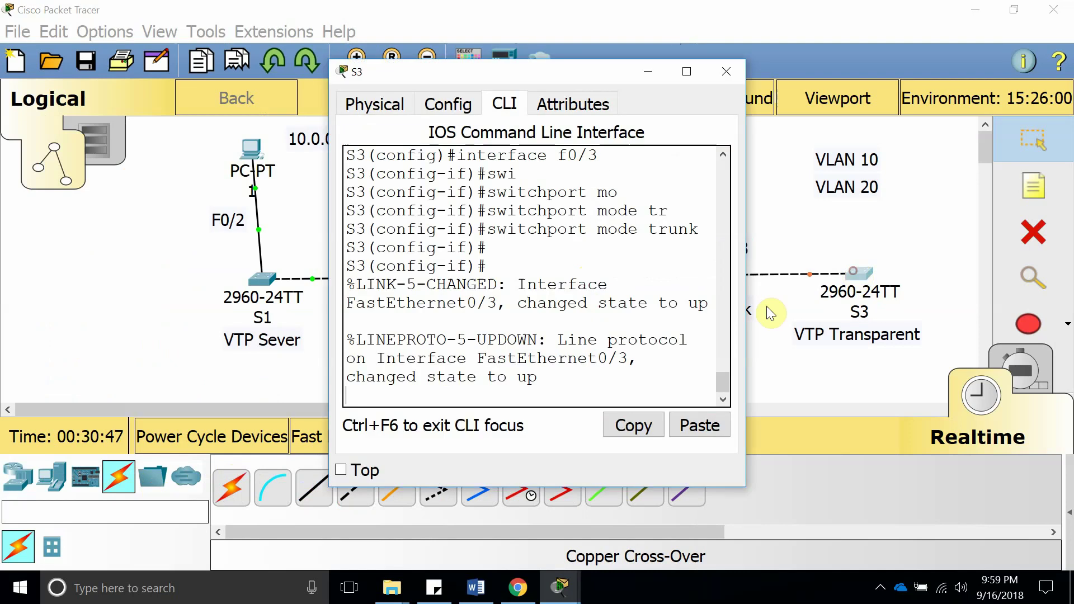
key("Return")
type("end")
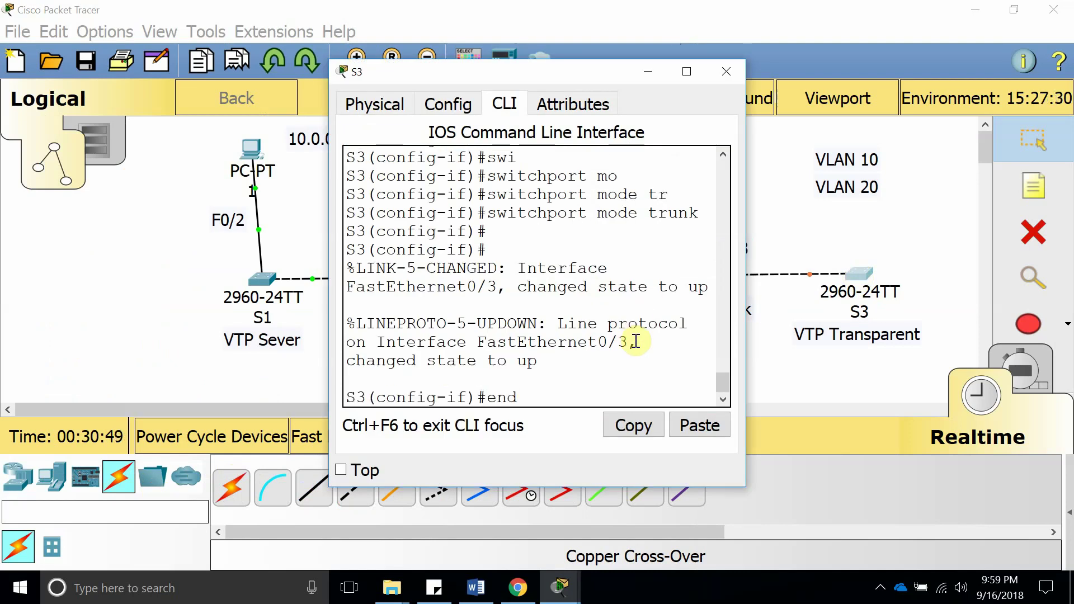
key("Return")
key("Return")
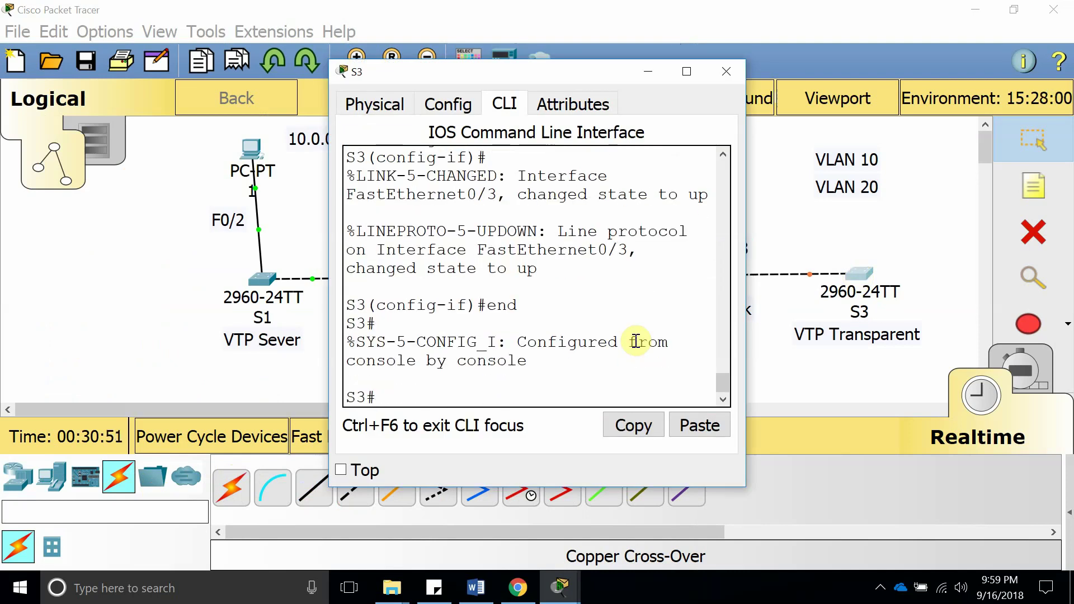
type("show vlan brief")
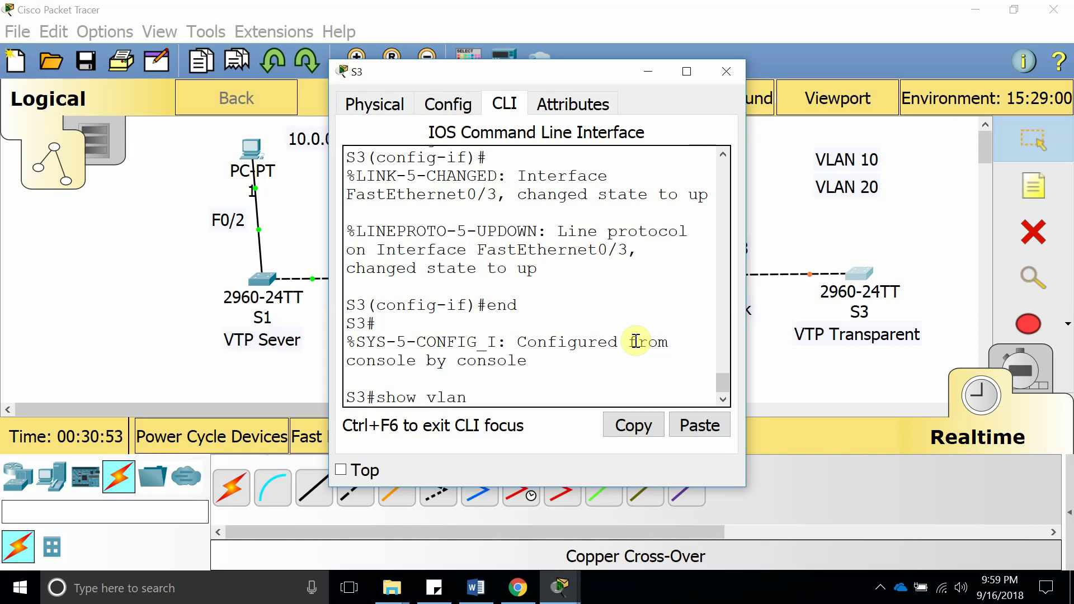
key("Return")
key("Return")
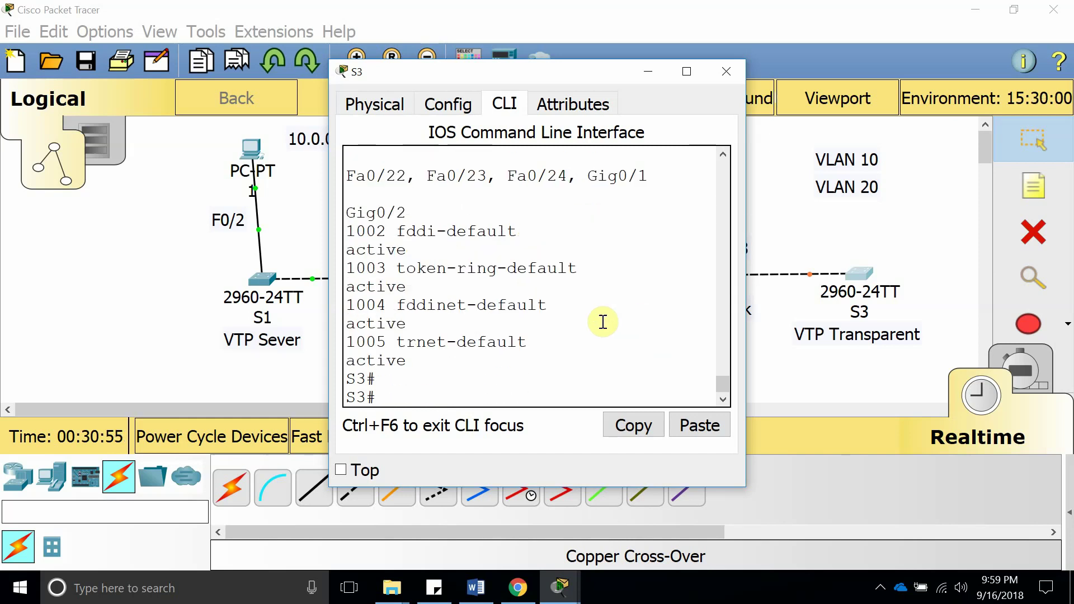
left_click(687, 71)
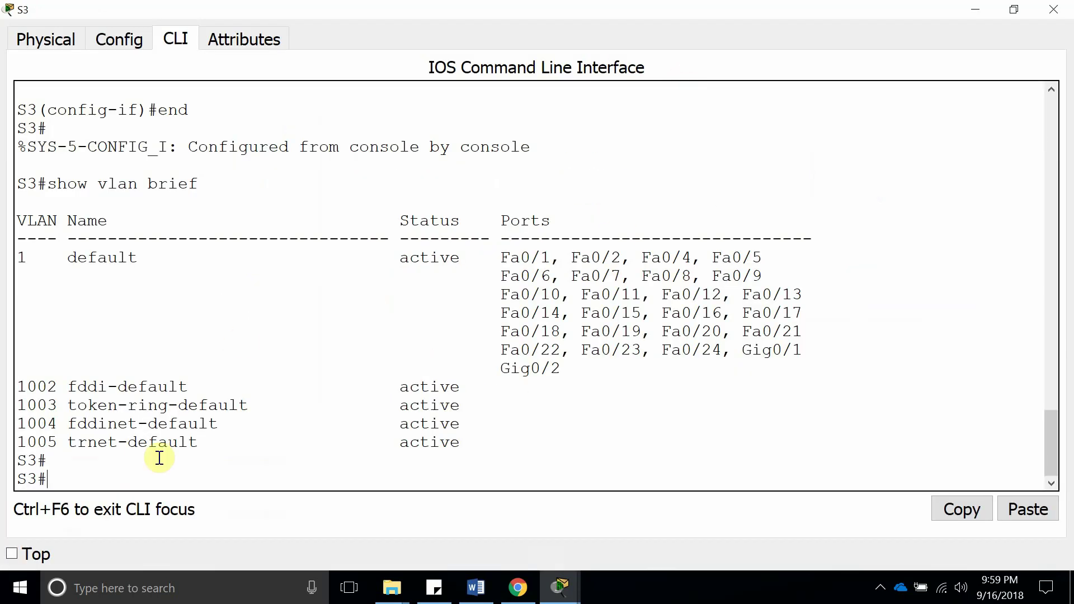
double_click(96, 256)
double_click(21, 257)
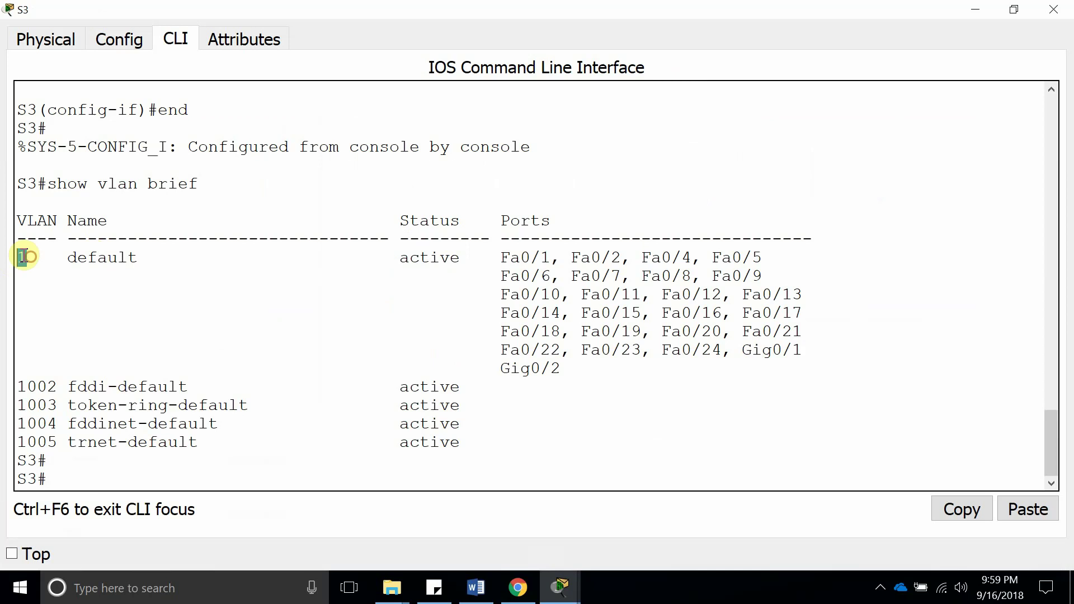
left_click(128, 257)
- Close S3's console and nudge S3 into place until the Fa0/3 link labels appear
left_click(1053, 9)
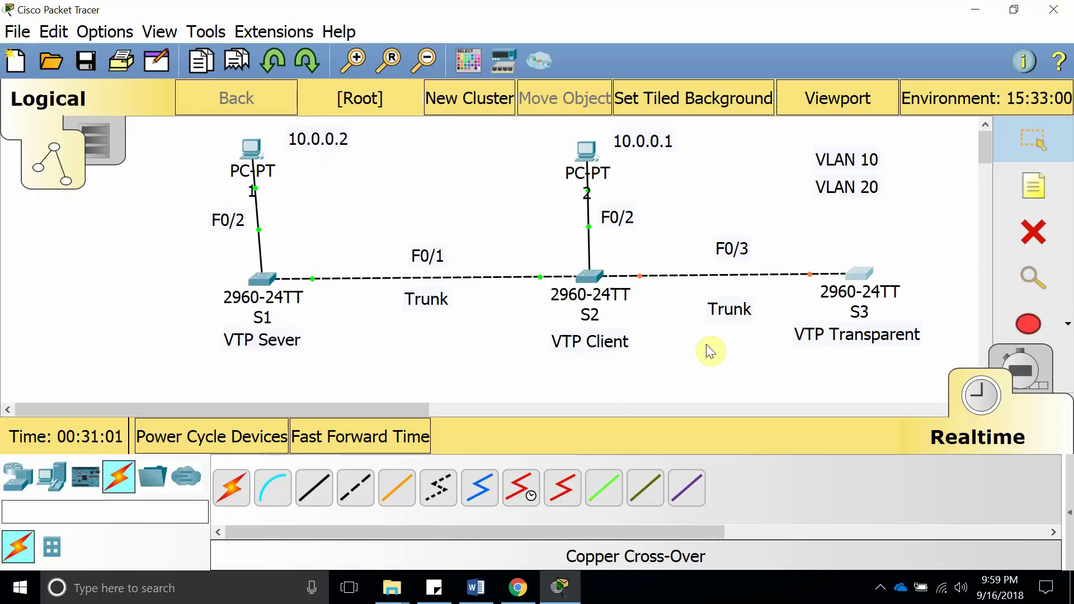
left_click_drag(854, 276, 854, 270)
left_click_drag(855, 276, 848, 275)
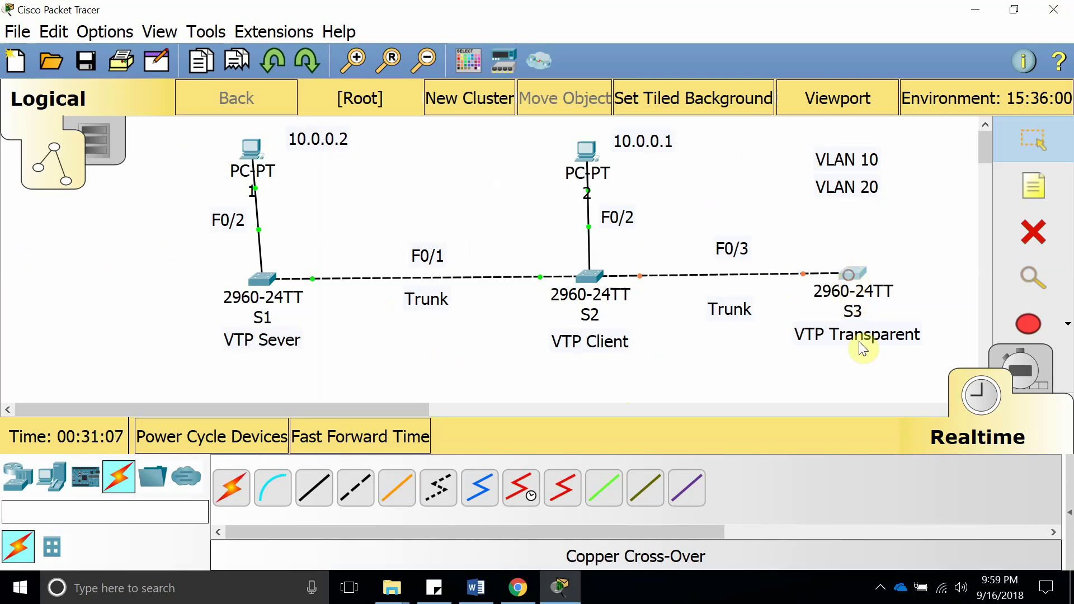
left_click_drag(858, 341, 842, 340)
left_click_drag(851, 274, 853, 277)
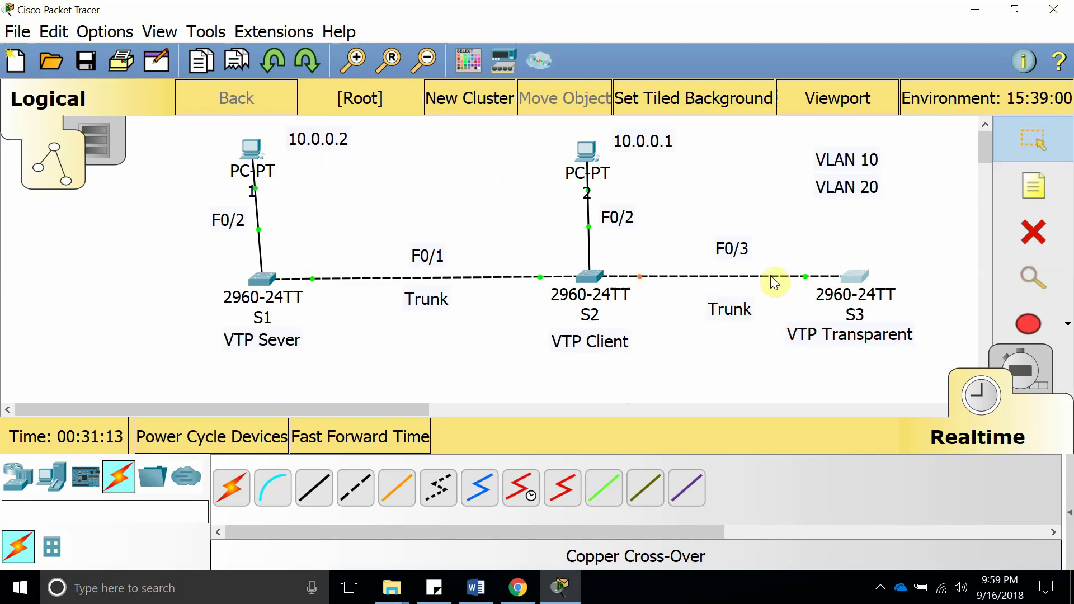
mouse_move(773, 273)
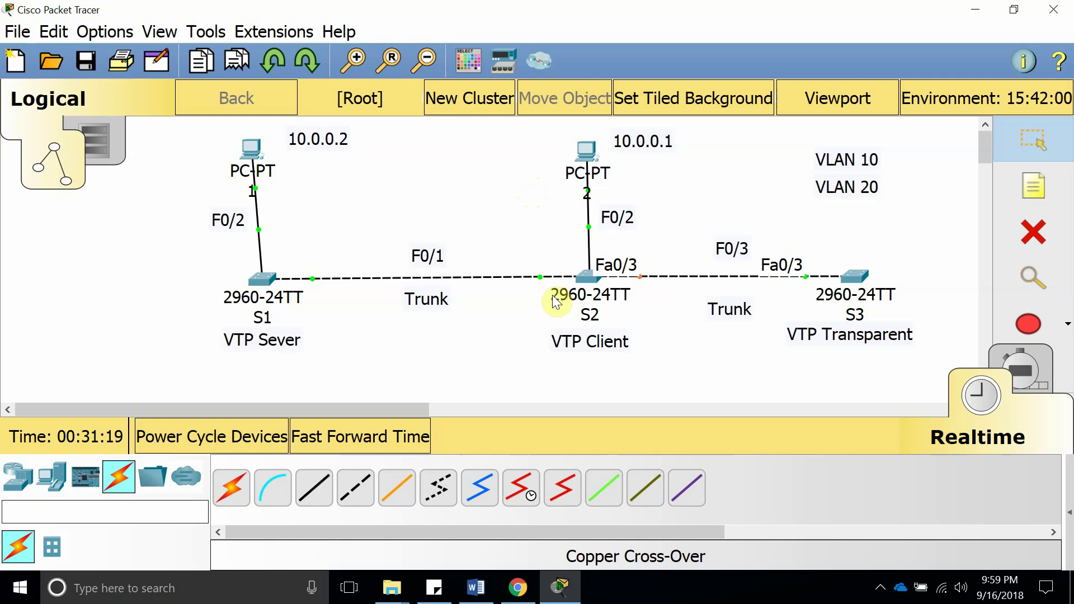
left_click(580, 280)
left_click(694, 75)
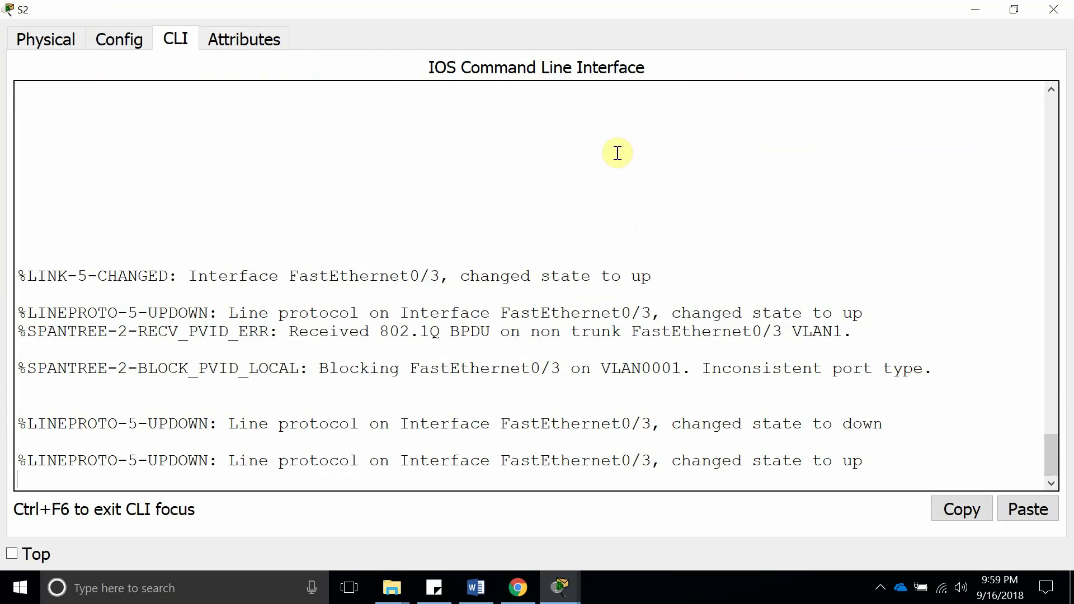
key("Return")
key("Return")
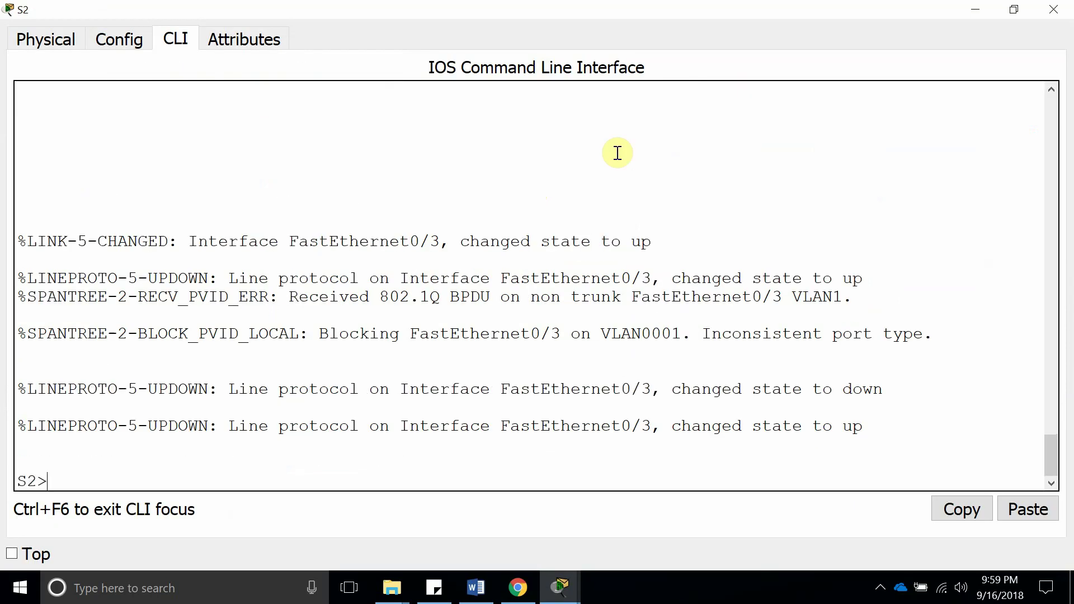
type("enbale")
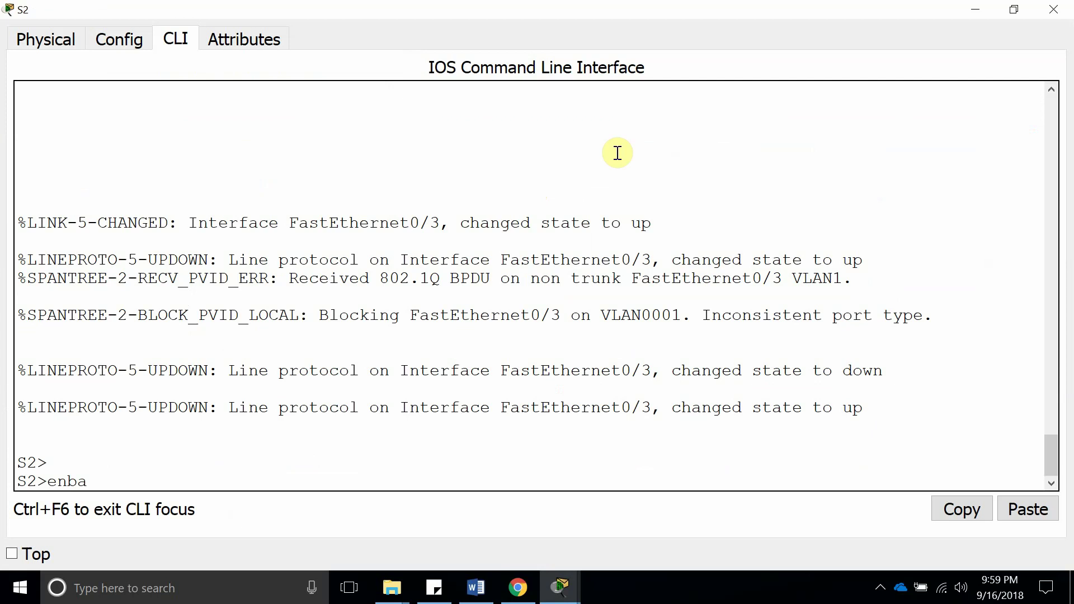
key("Return")
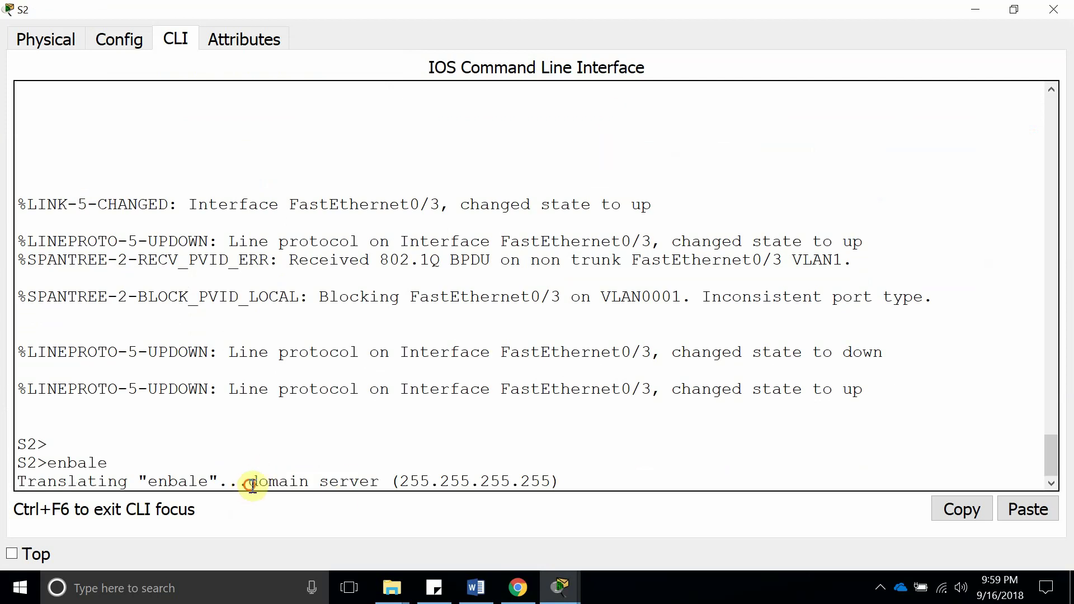
left_click(609, 456)
triple_click(609, 457)
left_click(1053, 9)
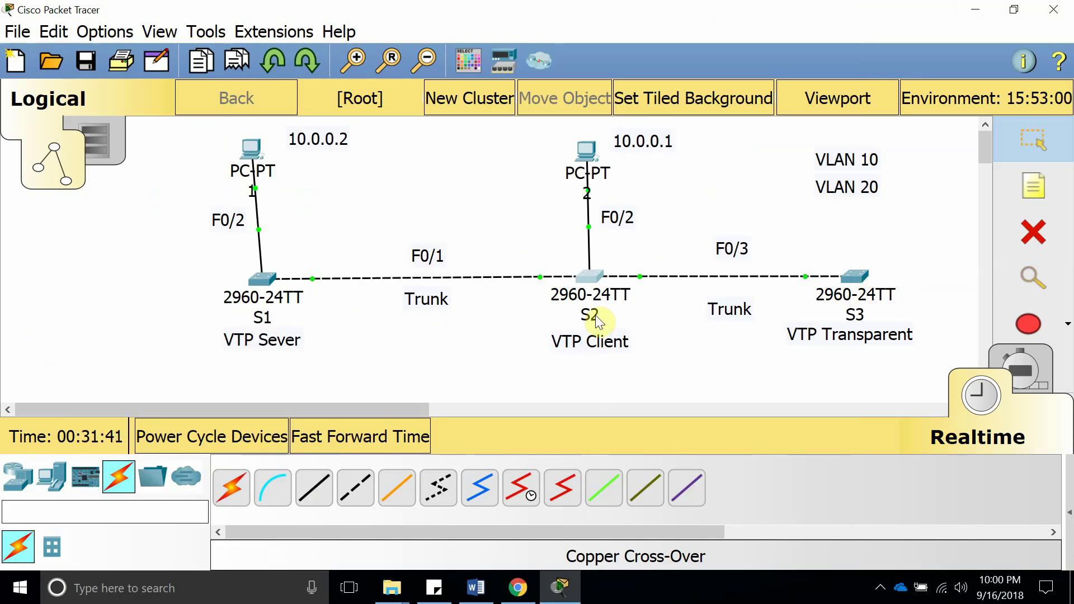
- Reopen S3's CLI, discard a partly typed show vlan command, and maximize the window
left_click(857, 274)
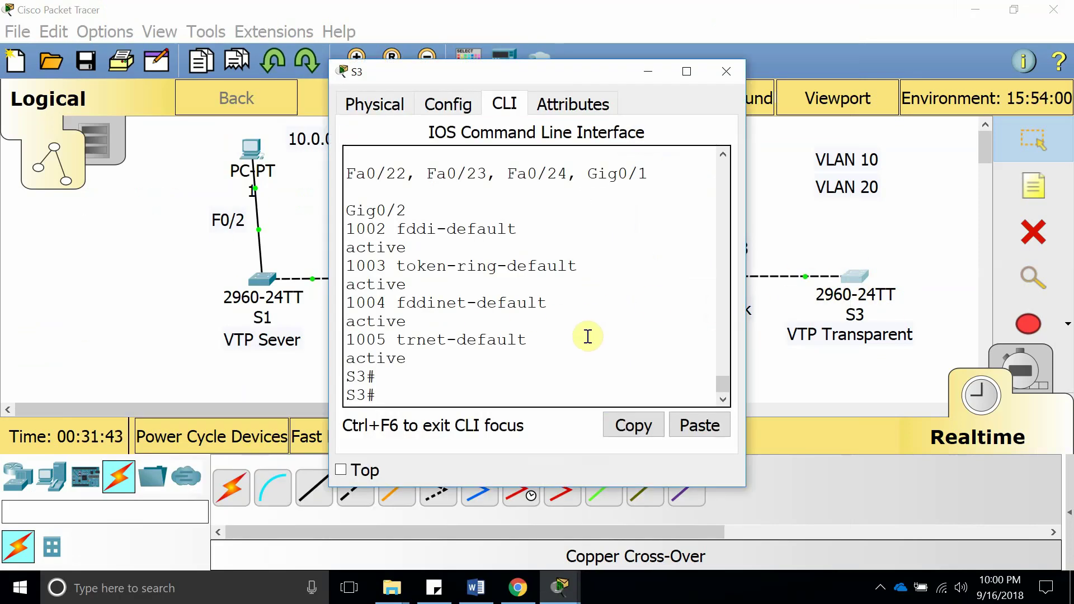
type("show vlan")
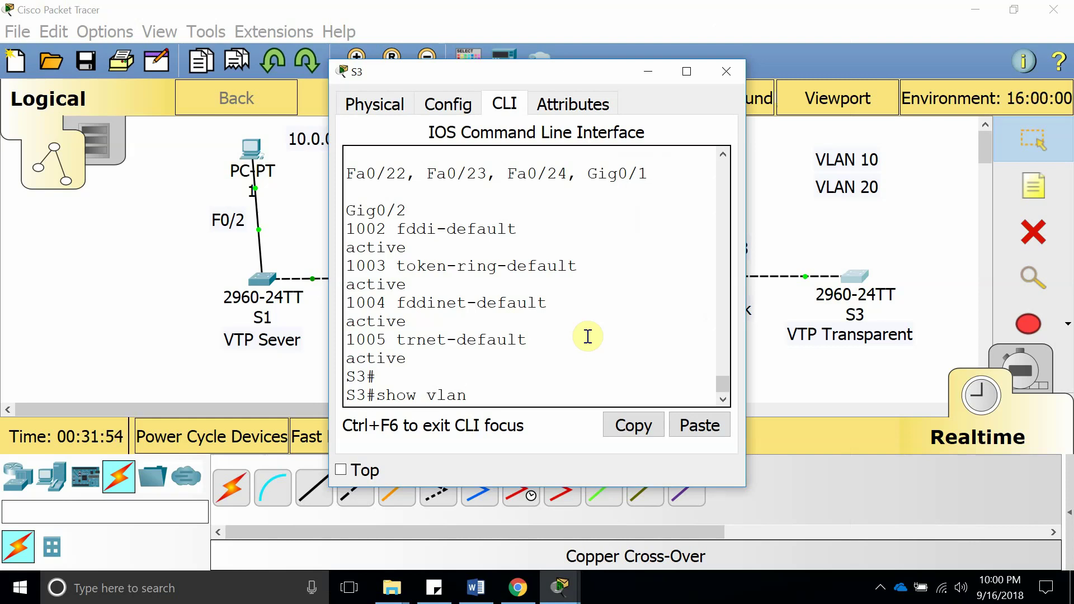
type("br")
key("BackSpace")
key("BackSpace")
key("BackSpace")
key("BackSpace")
key("BackSpace")
key("BackSpace")
key("BackSpace")
key("BackSpace")
key("BackSpace")
key("BackSpace")
key("BackSpace")
key("BackSpace")
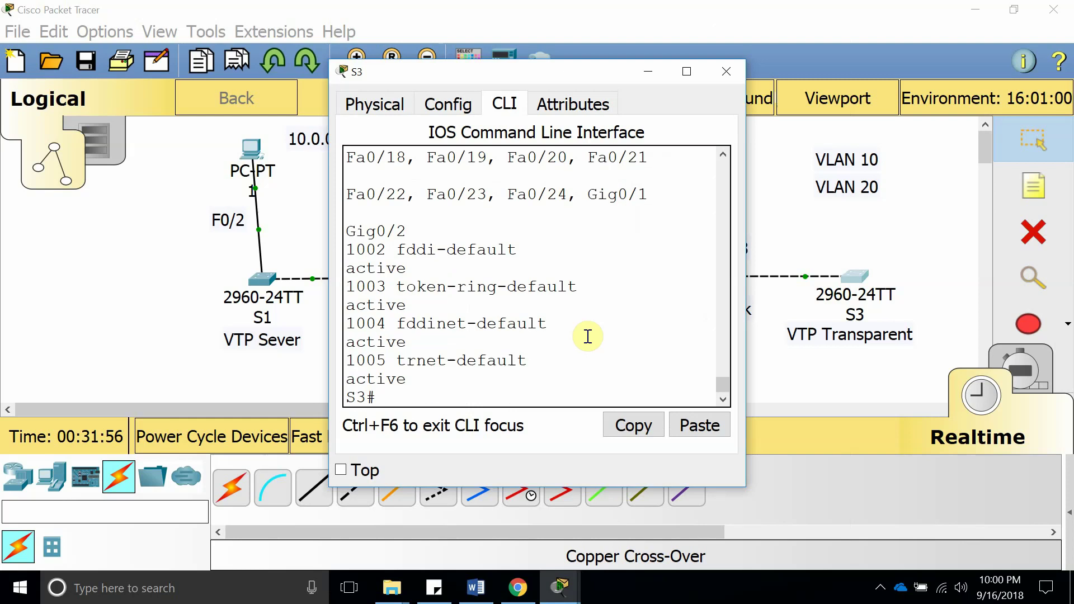
left_click(686, 71)
double_click(87, 262)
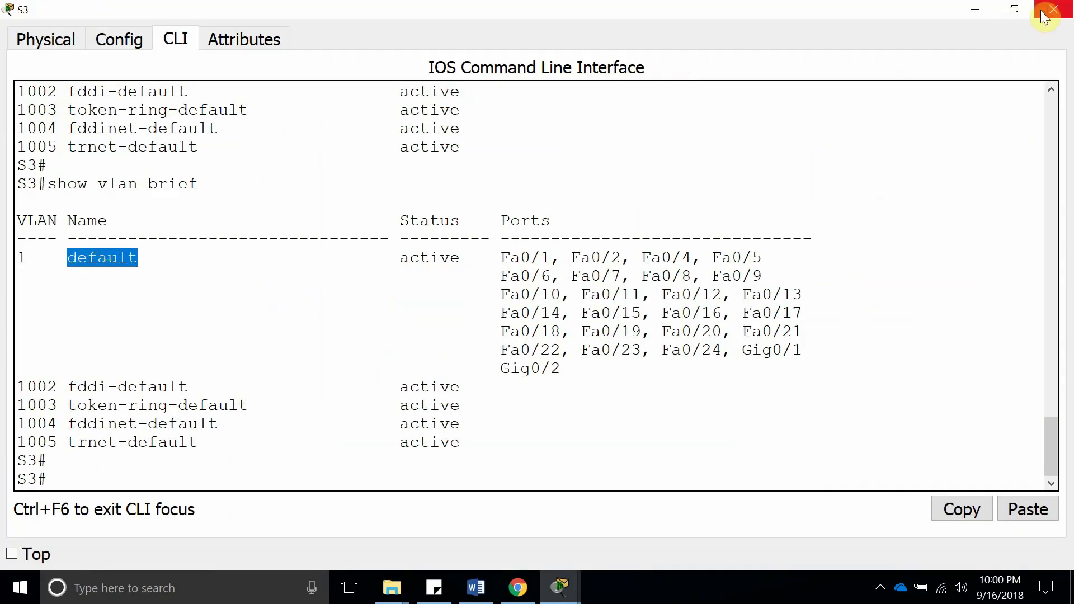
- Enter global configuration mode on S3 with configure terminal
left_click(203, 481)
type("swi")
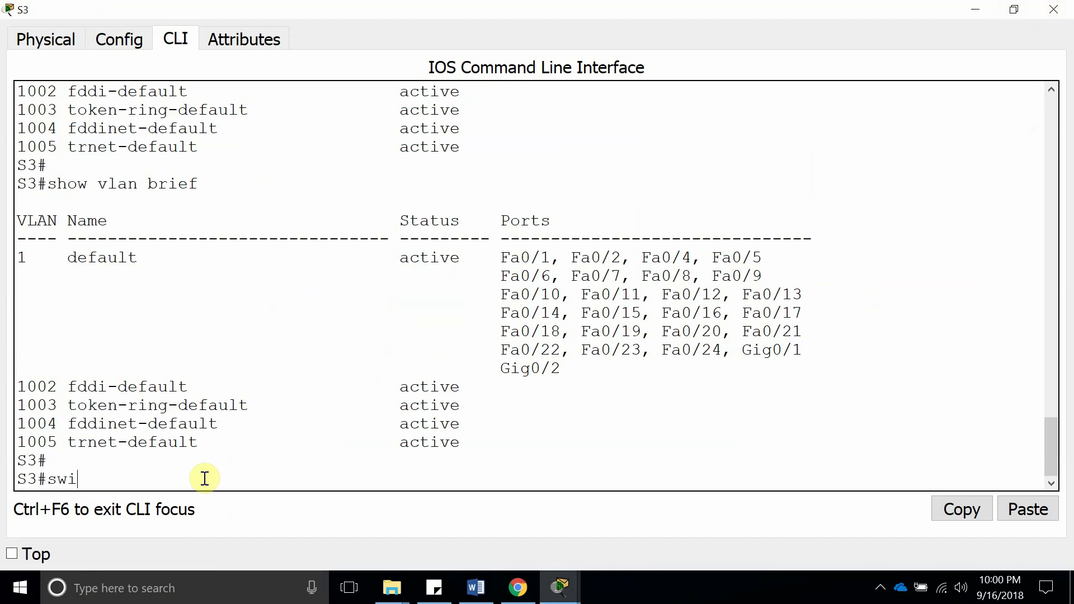
key("BackSpace")
key("BackSpace")
key("BackSpace")
type("confi")
key("Tab")
type("t")
key("Tab")
key("Return")
key("Return")
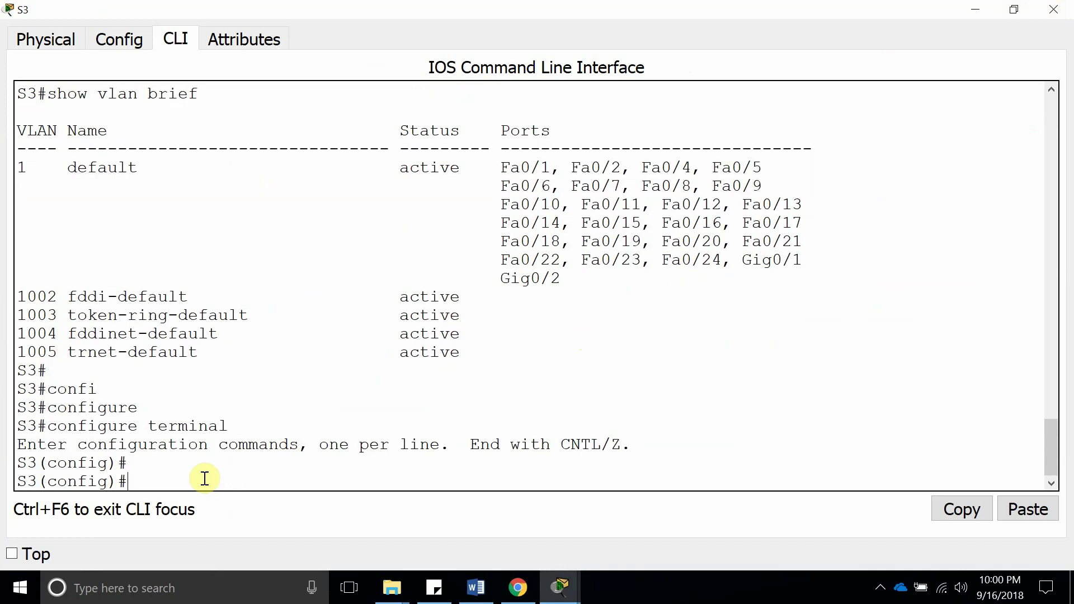
- Set S3 to vtp mode client, then end back to the privileged prompt
type("s")
key("BackSpace")
type("vtp client")
key("Left")
key("Left")
key("Left")
key("Left")
key("Left")
key("Left")
type("mode")
key("Return")
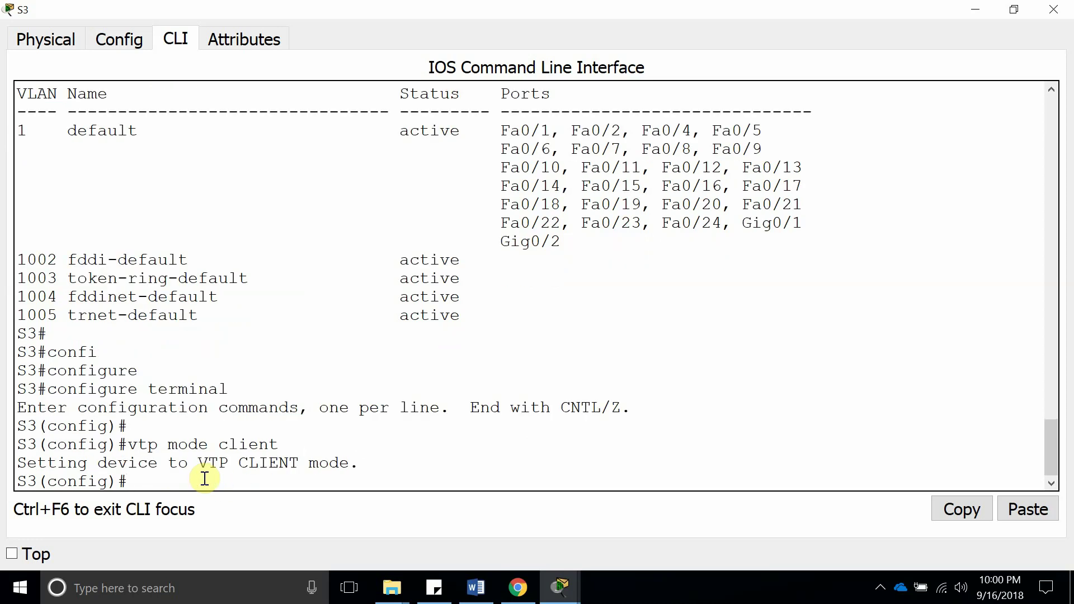
type("end")
key("Return")
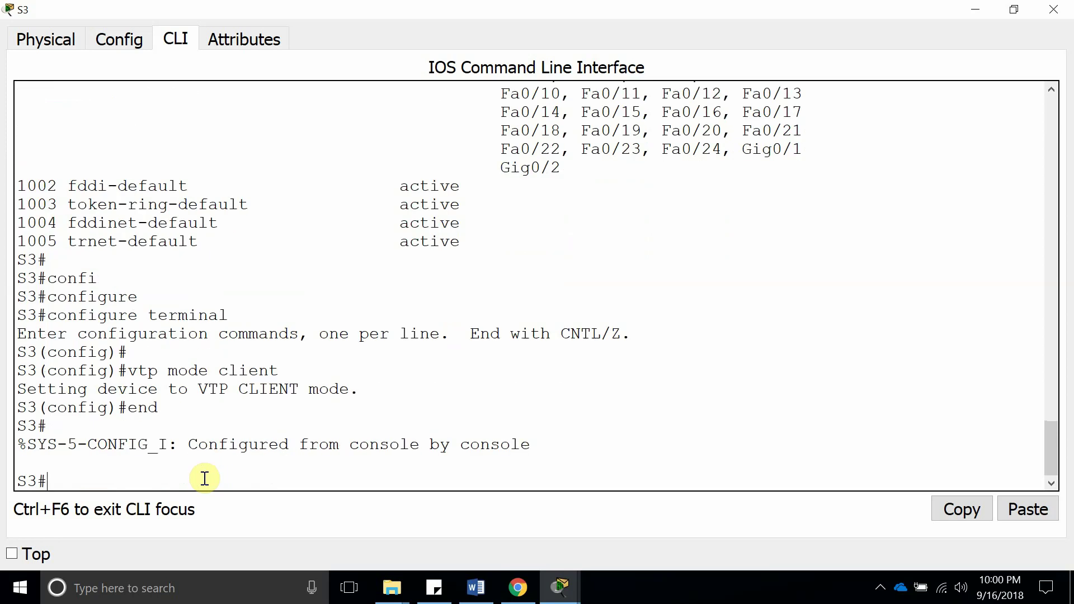
- Run show vlan brief, highlight the learned VLAN0010–VLAN0030 entries, and close S3's window
type("show vlan bri")
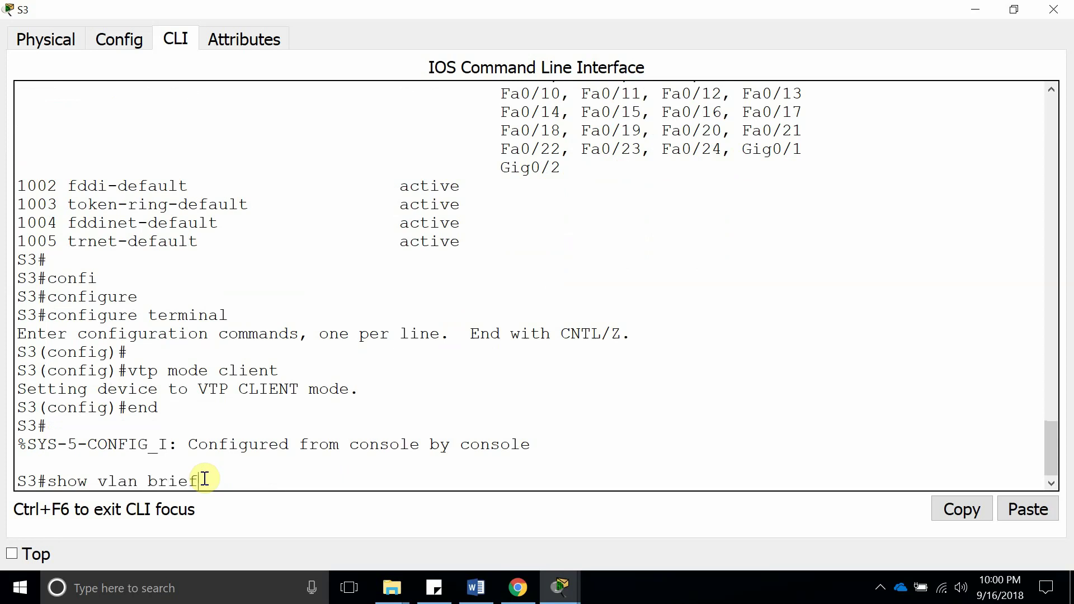
type("ef")
key("Return")
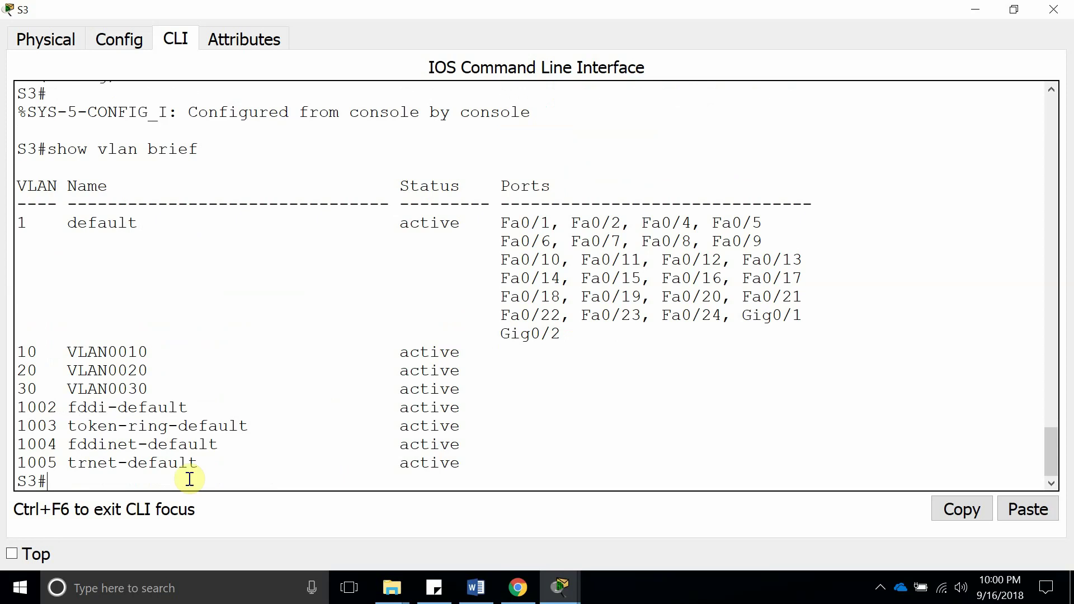
left_click_drag(161, 388, 7, 340)
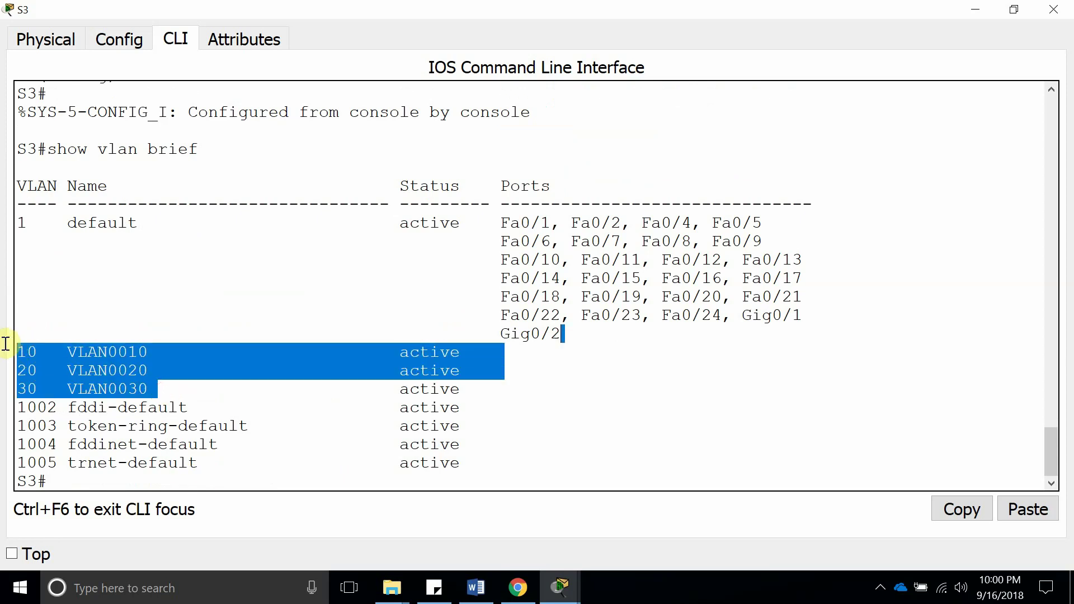
double_click(132, 353)
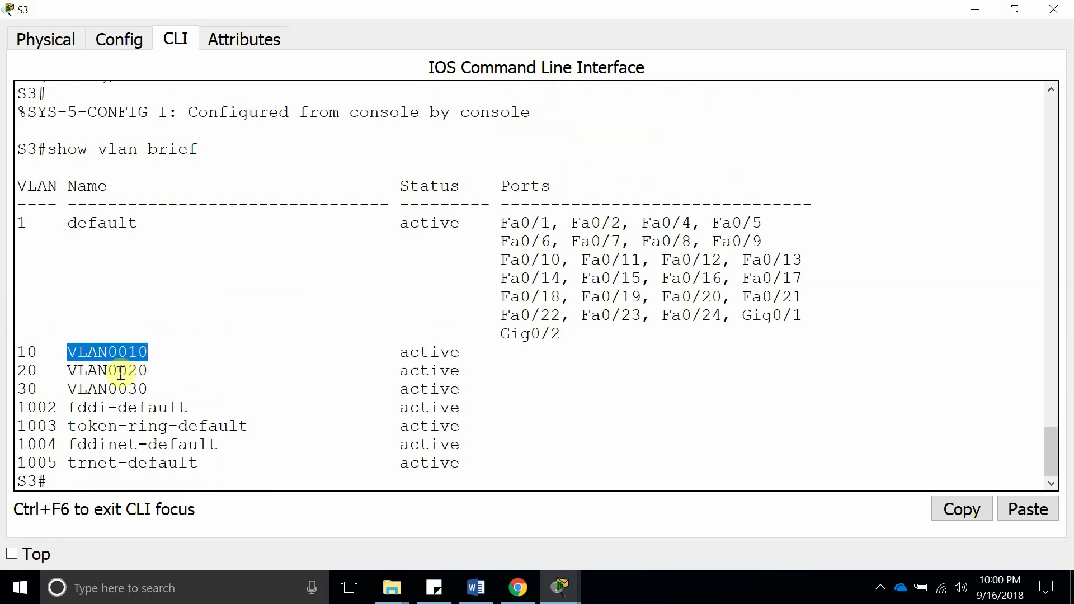
left_click(118, 369)
double_click(117, 389)
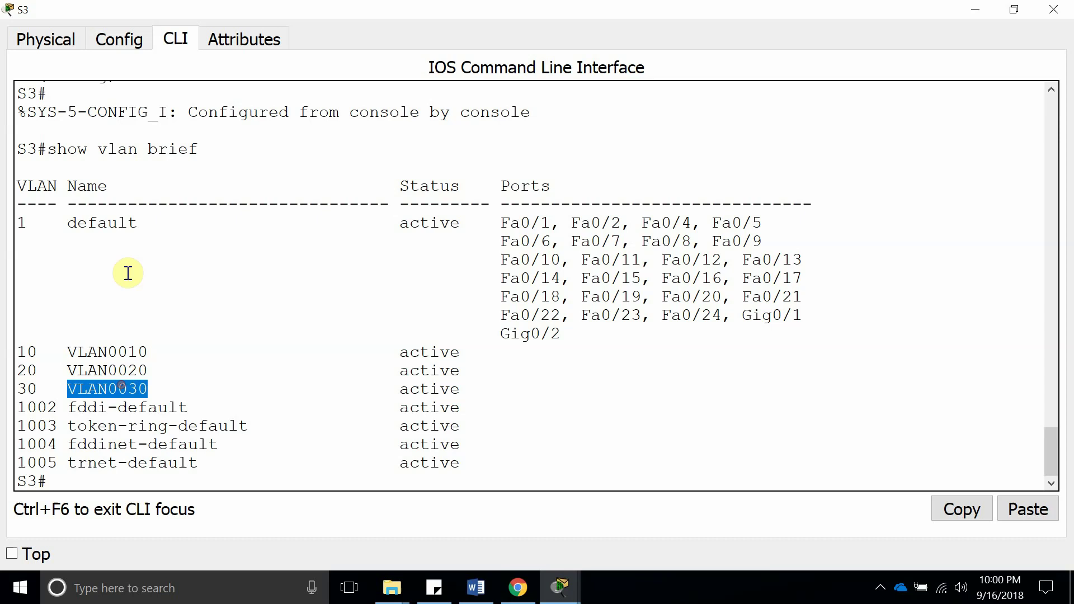
left_click(1039, 12)
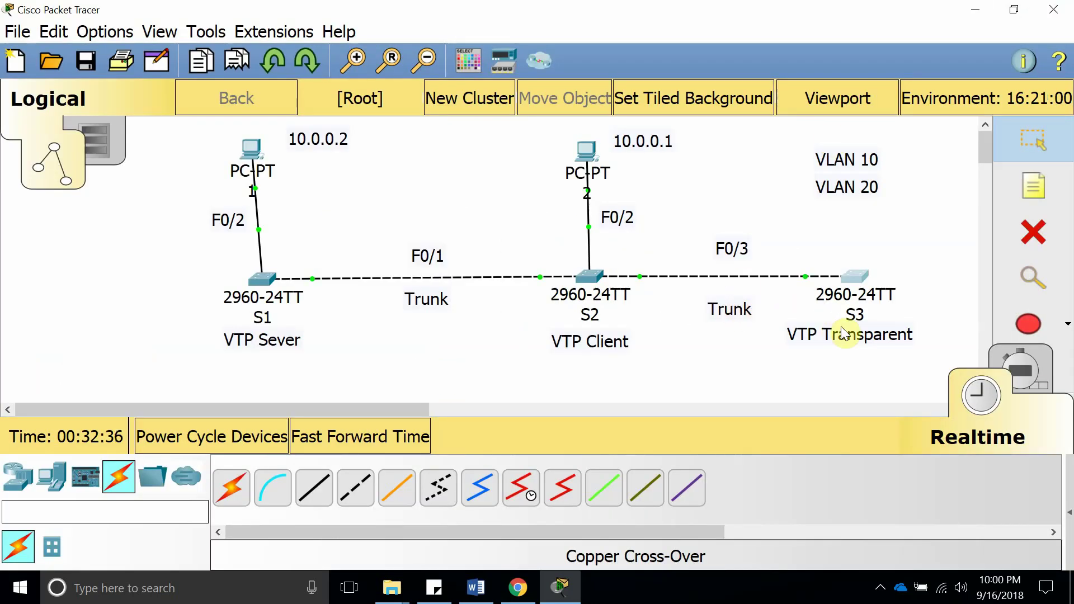